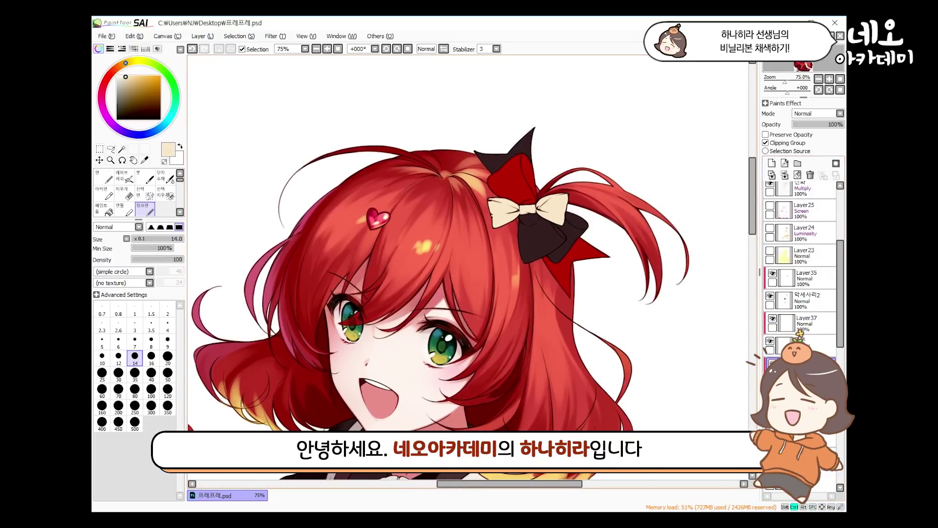
- Paint a near-black shadow along the lower edge of the front black ribbon loop on Layer36 with a size 30 brush
{"action": "scroll", "coordinate": [547, 215], "scroll_direction": "up", "scroll_amount": 2}
{"action": "left_click", "coordinate": [125, 176]}
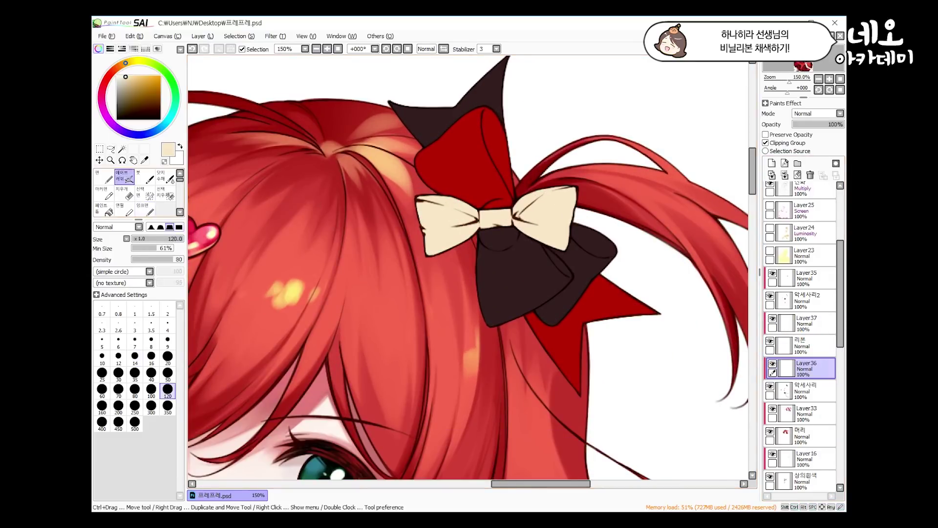
{"action": "left_click", "coordinate": [491, 244], "text": "alt"}
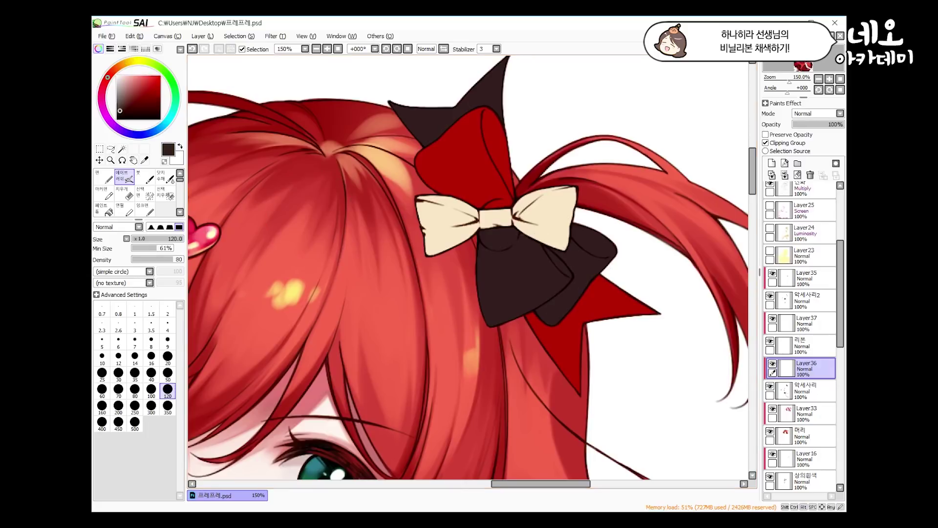
{"action": "key", "text": "bracketleft"}
{"action": "key", "text": "bracketleft"}
{"action": "key", "text": "bracketleft"}
{"action": "key", "text": "bracketleft"}
{"action": "key", "text": "bracketleft"}
{"action": "key", "text": "bracketleft"}
{"action": "key", "text": "bracketleft"}
{"action": "key", "text": "bracketleft"}
{"action": "key", "text": "bracketleft"}
{"action": "key", "text": "bracketleft"}
{"action": "key", "text": "bracketleft"}
{"action": "key", "text": "bracketleft"}
{"action": "key", "text": "bracketleft"}
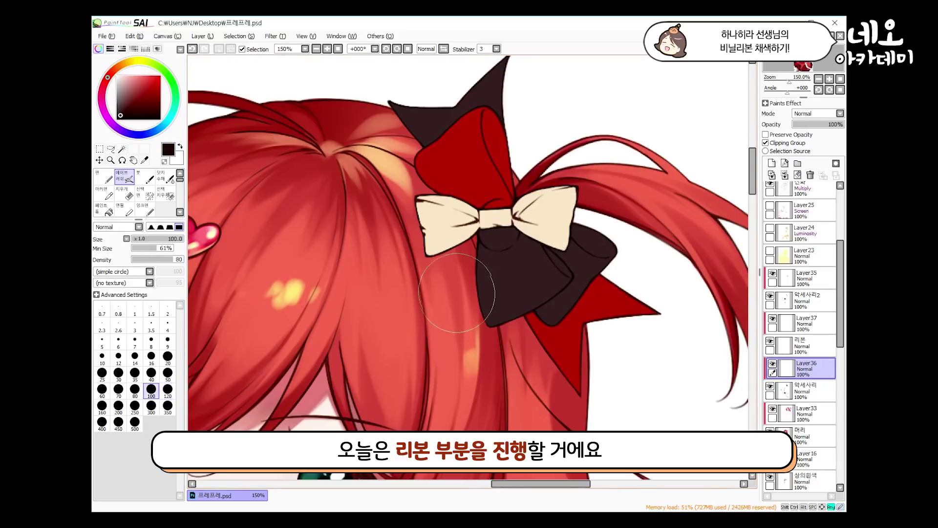
{"action": "key", "text": "bracketright"}
{"action": "key", "text": "bracketright"}
{"action": "key", "text": "bracketright"}
{"action": "key", "text": "bracketright"}
{"action": "key", "text": "bracketright"}
{"action": "left_click_drag", "start_coordinate": [522, 305], "coordinate": [488, 313]}
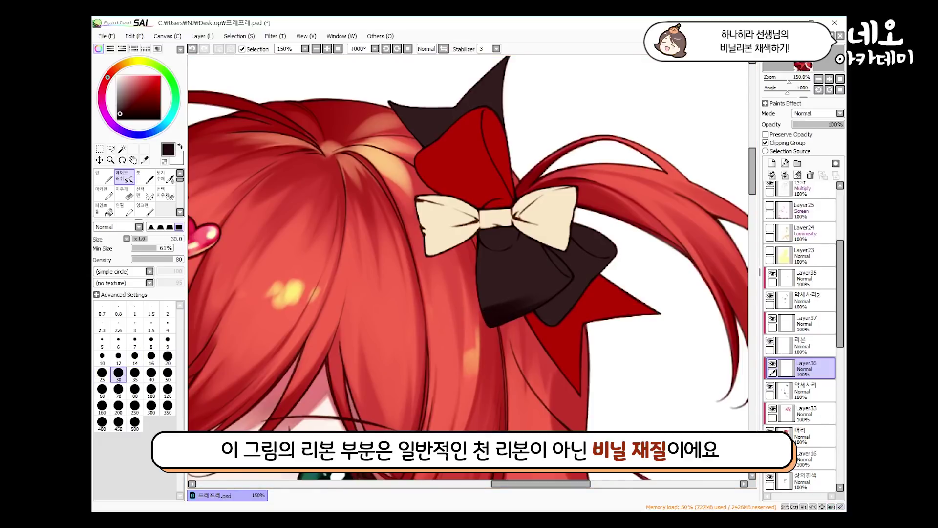
- Extend the dark shading over the black ribbon's side edges and beneath the cream bow, enlarging the brush to size 40
{"action": "left_click_drag", "start_coordinate": [524, 308], "coordinate": [576, 266]}
{"action": "left_click_drag", "start_coordinate": [484, 312], "coordinate": [497, 288]}
{"action": "key", "text": "bracketright"}
{"action": "key", "text": "bracketright"}
{"action": "key", "text": "bracketright"}
{"action": "key", "text": "bracketright"}
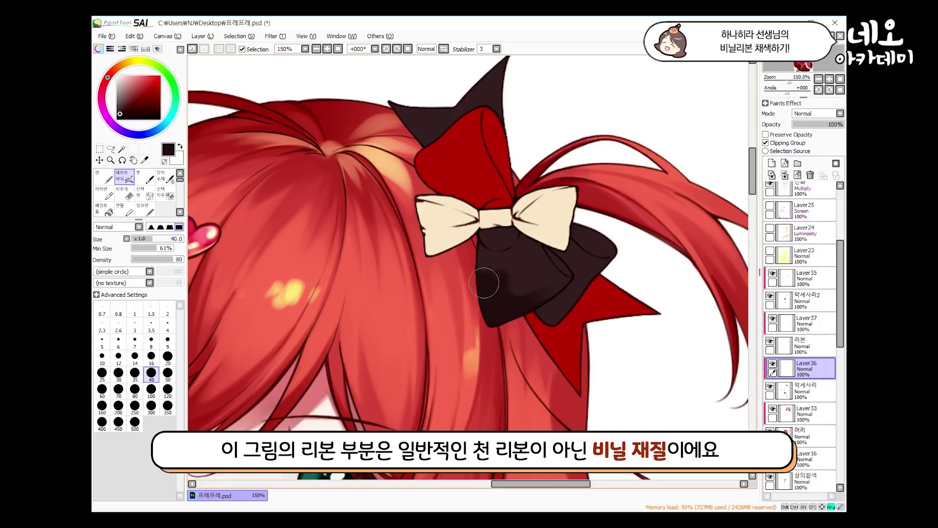
{"action": "mouse_move", "coordinate": [520, 244]}
{"action": "left_mouse_down"}
{"action": "mouse_move", "coordinate": [493, 264]}
{"action": "mouse_move", "coordinate": [508, 247]}
{"action": "left_mouse_up"}
- Shade the rear black loop beside the red ribbon tail with near-black strokes at brush sizes 25 and 30
{"action": "key", "text": "bracketleft"}
{"action": "key", "text": "bracketleft"}
{"action": "key", "text": "bracketleft"}
{"action": "key", "text": "bracketleft"}
{"action": "key", "text": "bracketleft"}
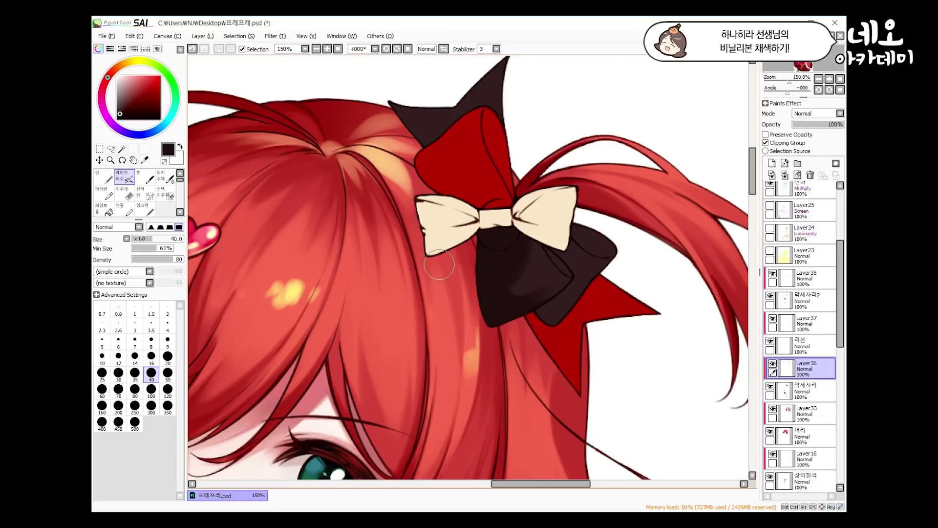
{"action": "left_click_drag", "start_coordinate": [582, 297], "coordinate": [534, 319]}
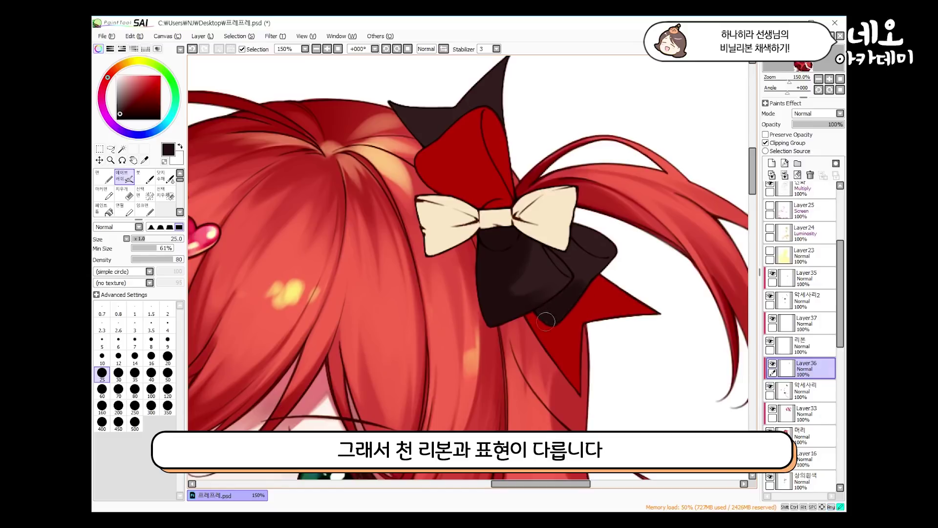
{"action": "key", "text": "bracketright"}
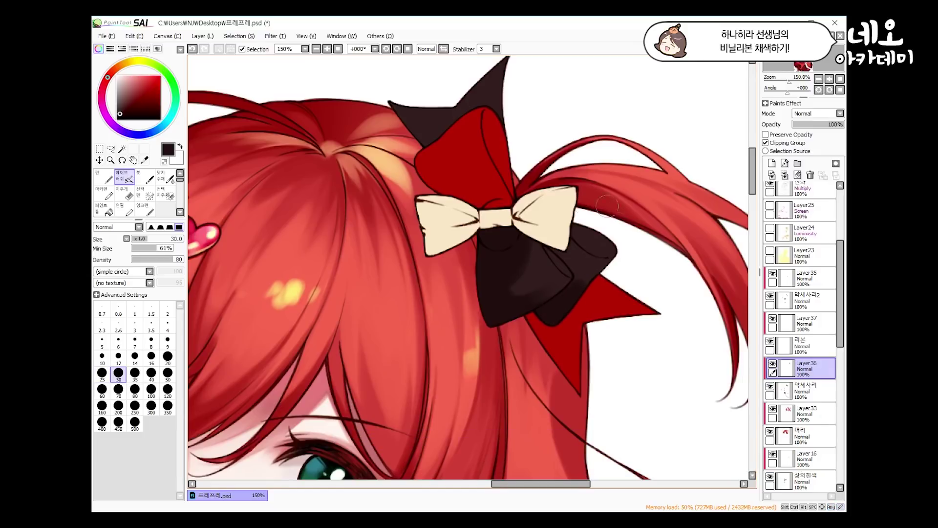
{"action": "left_click_drag", "start_coordinate": [595, 268], "coordinate": [576, 291]}
{"action": "key", "text": "ctrl+y"}
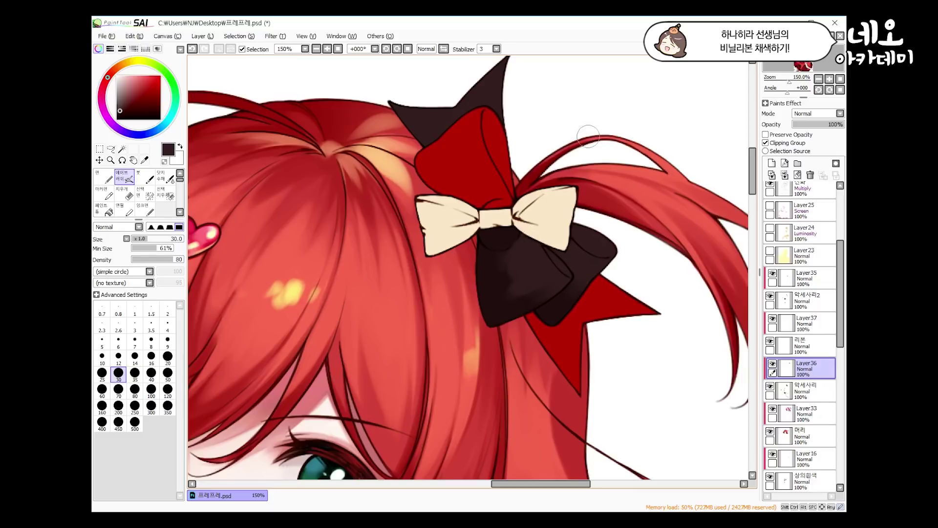
{"action": "key", "text": "ctrl+z"}
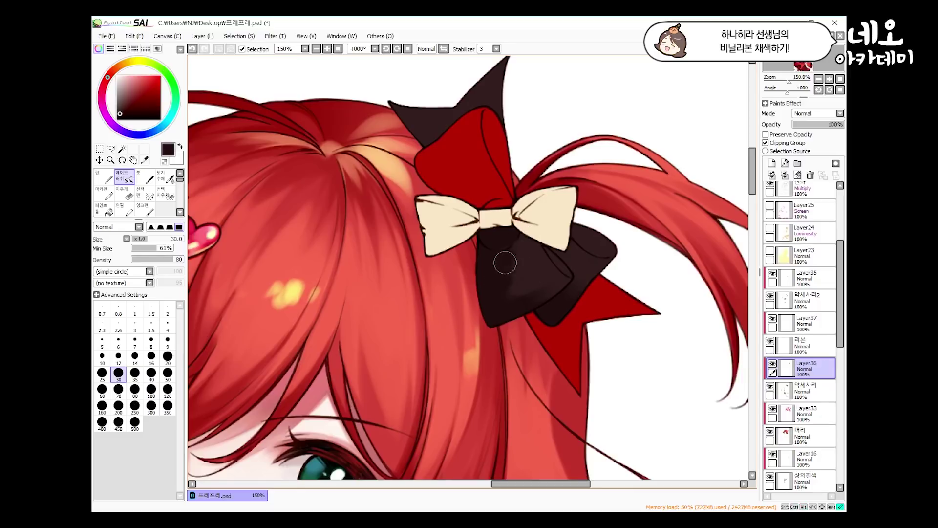
- Darken the folds below the cream bow's knot and the black tail behind the red loop
{"action": "left_click_drag", "start_coordinate": [510, 251], "coordinate": [497, 284]}
{"action": "left_click_drag", "start_coordinate": [525, 247], "coordinate": [502, 304]}
{"action": "mouse_move", "coordinate": [428, 130]}
{"action": "left_mouse_down"}
{"action": "mouse_move", "coordinate": [447, 139]}
{"action": "mouse_move", "coordinate": [419, 81]}
{"action": "mouse_move", "coordinate": [493, 146]}
{"action": "left_mouse_up"}
- Refine and smooth the fold shading on the black loops, varying the brush between sizes 10 and 40
{"action": "key", "text": "bracketleft"}
{"action": "key", "text": "bracketleft"}
{"action": "key", "text": "bracketleft"}
{"action": "key", "text": "bracketleft"}
{"action": "key", "text": "bracketleft"}
{"action": "key", "text": "bracketleft"}
{"action": "key", "text": "bracketleft"}
{"action": "key", "text": "bracketleft"}
{"action": "key", "text": "bracketleft"}
{"action": "key", "text": "bracketleft"}
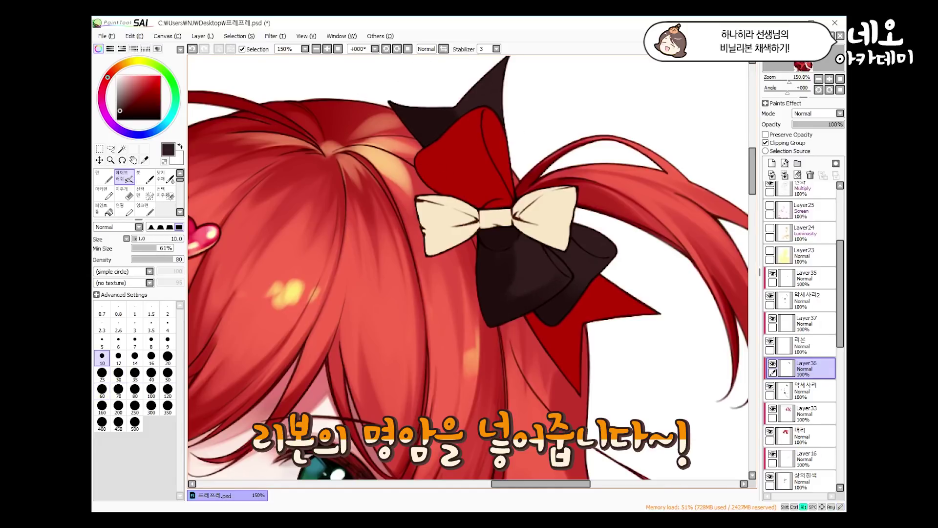
{"action": "key", "text": "bracketright"}
{"action": "key", "text": "bracketright"}
{"action": "key", "text": "bracketright"}
{"action": "key", "text": "bracketright"}
{"action": "key", "text": "bracketright"}
{"action": "key", "text": "bracketright"}
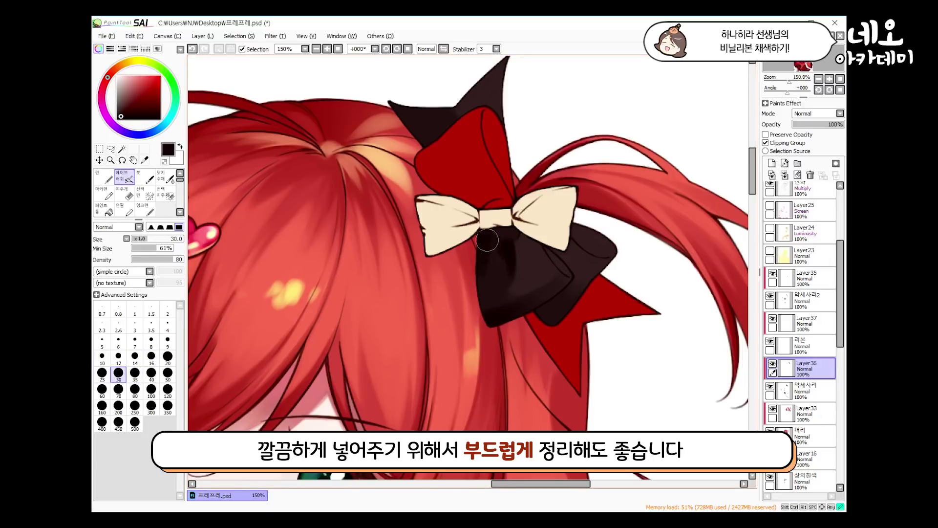
{"action": "key", "text": "bracketright"}
{"action": "key", "text": "bracketright"}
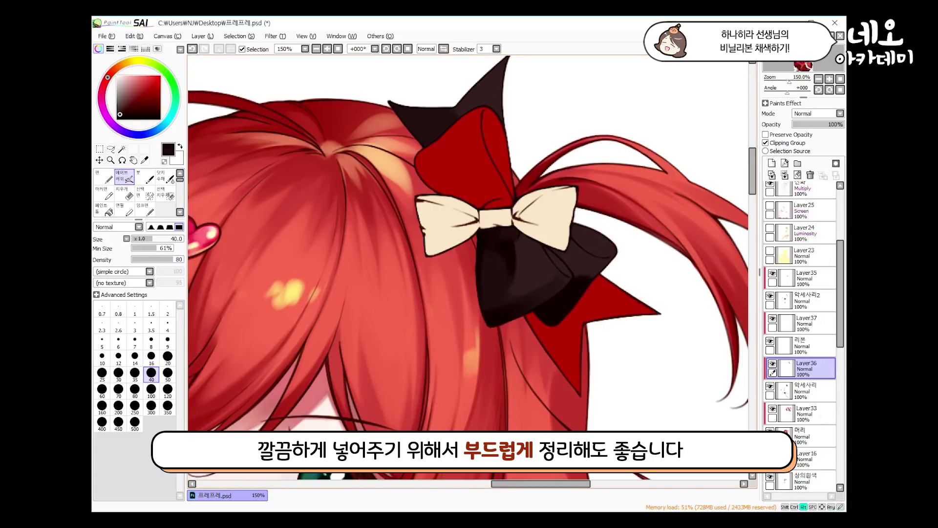
- Paint dark red shading on the red ribbon loop in Layer35, using brush sizes from 25 to 35
{"action": "key", "text": "bracketleft"}
{"action": "key", "text": "bracketleft"}
{"action": "key", "text": "bracketleft"}
{"action": "left_click", "coordinate": [478, 151], "text": "alt"}
{"action": "left_click", "coordinate": [807, 323]}
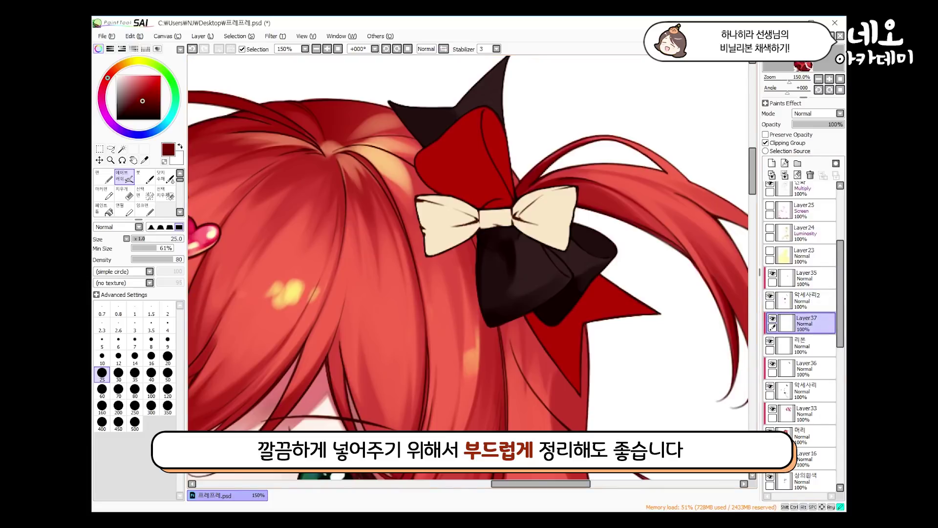
{"action": "key", "text": "bracketright"}
{"action": "left_click", "coordinate": [806, 276]}
{"action": "mouse_move", "coordinate": [433, 176]}
{"action": "left_mouse_down"}
{"action": "mouse_move", "coordinate": [446, 141]}
{"action": "mouse_move", "coordinate": [438, 170]}
{"action": "mouse_move", "coordinate": [481, 109]}
{"action": "mouse_move", "coordinate": [490, 147]}
{"action": "mouse_move", "coordinate": [425, 176]}
{"action": "left_mouse_up"}
{"action": "key", "text": "bracketright"}
{"action": "key", "text": "bracketright"}
{"action": "key", "text": "bracketright"}
{"action": "key", "text": "bracketright"}
{"action": "key", "text": "bracketright"}
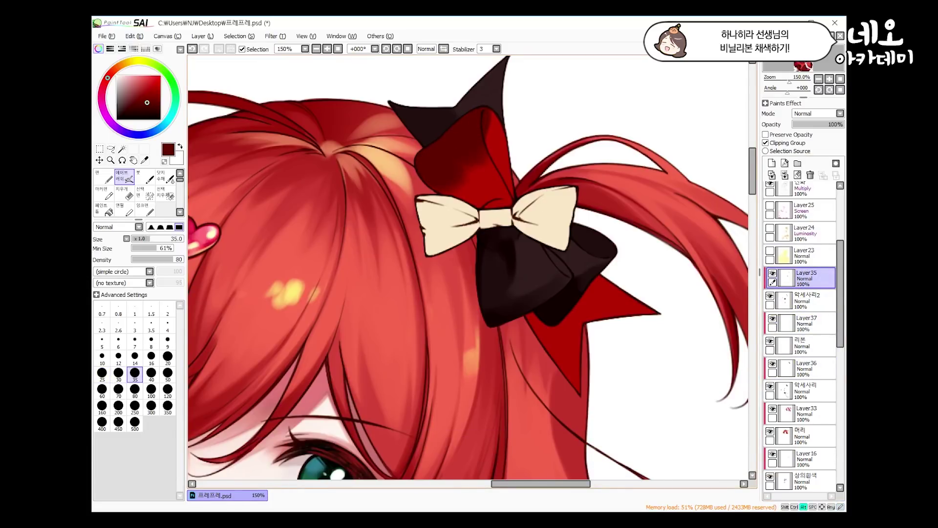
- Soften the red loop's shading with its sampled dark red, using the softest brush edge at size 100
{"action": "left_click", "coordinate": [483, 194], "text": "alt"}
{"action": "left_click", "coordinate": [443, 132], "text": "alt"}
{"action": "key", "text": "bracketright"}
{"action": "key", "text": "bracketright"}
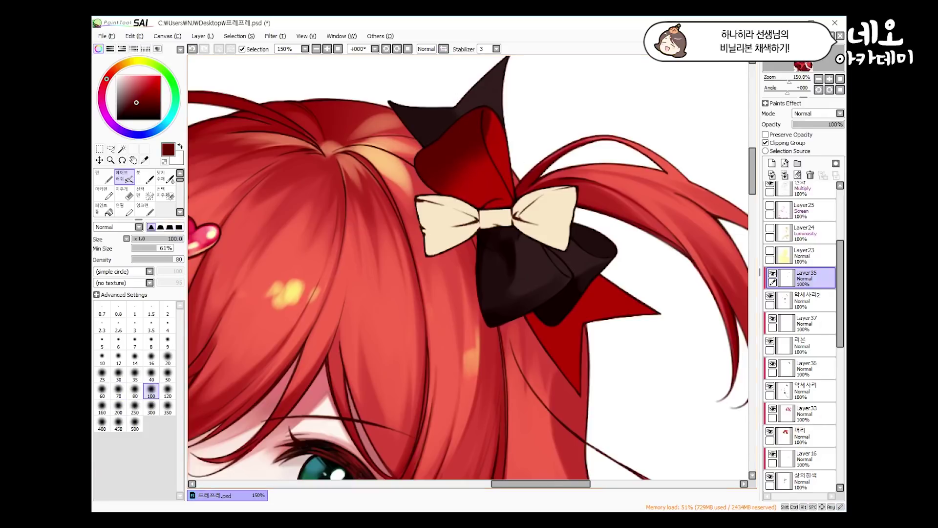
- Deepen the black ribbon's fold shading on Layer36 with a soft-edged size 25 brush
{"action": "left_click", "coordinate": [511, 307], "text": "ctrl"}
{"action": "key", "text": "bracketleft"}
{"action": "key", "text": "bracketleft"}
{"action": "key", "text": "bracketleft"}
{"action": "key", "text": "bracketleft"}
{"action": "key", "text": "bracketleft"}
{"action": "key", "text": "bracketleft"}
{"action": "key", "text": "bracketleft"}
{"action": "key", "text": "bracketleft"}
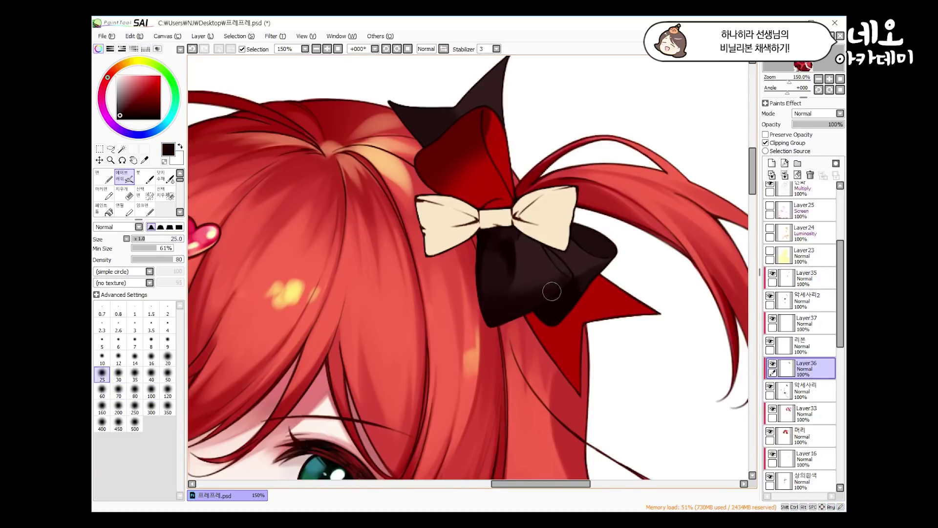
- Darken the inner fold and upper edge of the red loop on Layer35 with sampled dark red, raising the brush to size 35
{"action": "left_click", "coordinate": [484, 175], "text": "ctrl"}
{"action": "key", "text": "bracketleft"}
{"action": "key", "text": "bracketleft"}
{"action": "key", "text": "bracketleft"}
{"action": "key", "text": "bracketleft"}
{"action": "left_click", "coordinate": [489, 147], "text": "alt"}
{"action": "mouse_move", "coordinate": [484, 125]}
{"action": "left_mouse_down"}
{"action": "mouse_move", "coordinate": [506, 158]}
{"action": "mouse_move", "coordinate": [489, 114]}
{"action": "left_mouse_up"}
{"action": "key", "text": "bracketright"}
{"action": "key", "text": "bracketright"}
{"action": "key", "text": "bracketright"}
{"action": "key", "text": "bracketright"}
{"action": "key", "text": "bracketright"}
{"action": "key", "text": "bracketright"}
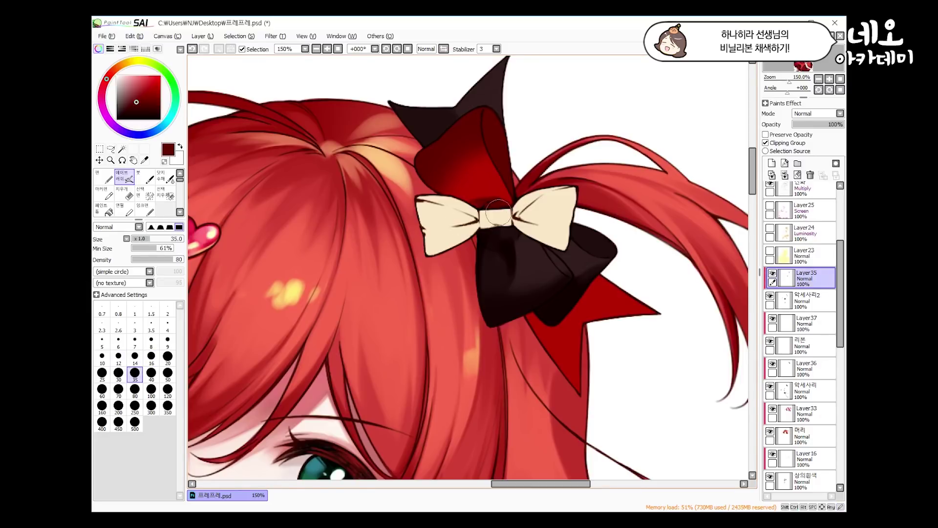
- Shade the base of the red loop near the bow's knot and blend it with a larger soft-edged brush
{"action": "left_click_drag", "start_coordinate": [498, 213], "coordinate": [483, 234]}
{"action": "left_click", "coordinate": [152, 227]}
{"action": "key", "text": "bracketright"}
{"action": "key", "text": "bracketright"}
{"action": "key", "text": "bracketright"}
{"action": "key", "text": "bracketright"}
{"action": "key", "text": "bracketright"}
{"action": "key", "text": "bracketright"}
{"action": "key", "text": "bracketright"}
{"action": "left_click", "coordinate": [489, 166], "text": "alt"}
- Reduce the brush to size 5 and add a new clipping layer above the red ribbon for its highlights
{"action": "key", "text": "bracketleft"}
{"action": "key", "text": "bracketleft"}
{"action": "key", "text": "bracketleft"}
{"action": "key", "text": "bracketleft"}
{"action": "key", "text": "bracketleft"}
{"action": "key", "text": "bracketleft"}
{"action": "key", "text": "bracketleft"}
{"action": "key", "text": "bracketleft"}
{"action": "key", "text": "bracketleft"}
{"action": "key", "text": "bracketleft"}
{"action": "key", "text": "bracketleft"}
{"action": "key", "text": "bracketleft"}
{"action": "key", "text": "bracketleft"}
{"action": "key", "text": "bracketleft"}
{"action": "key", "text": "bracketleft"}
{"action": "key", "text": "bracketleft"}
{"action": "key", "text": "bracketleft"}
{"action": "key", "text": "bracketleft"}
{"action": "key", "text": "bracketleft"}
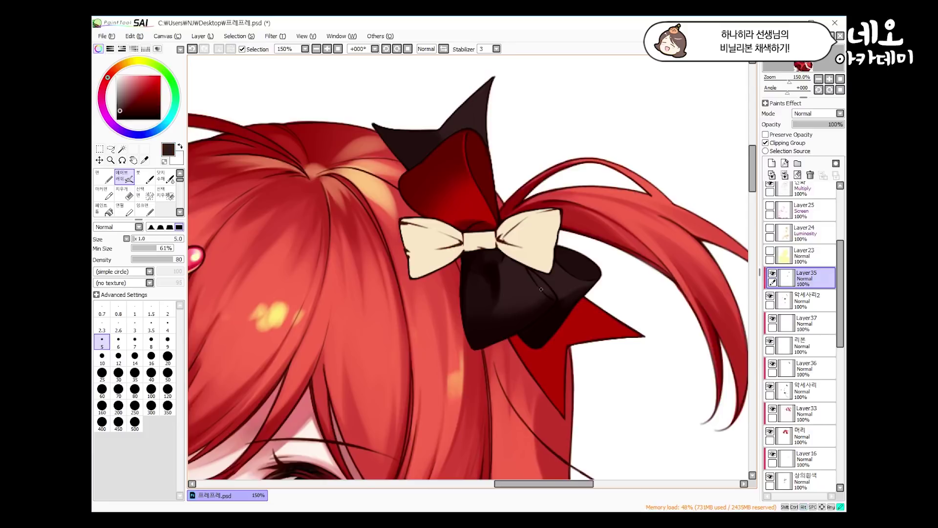
{"action": "left_click", "coordinate": [806, 365]}
{"action": "left_click", "coordinate": [806, 275]}
{"action": "left_click", "coordinate": [772, 163]}
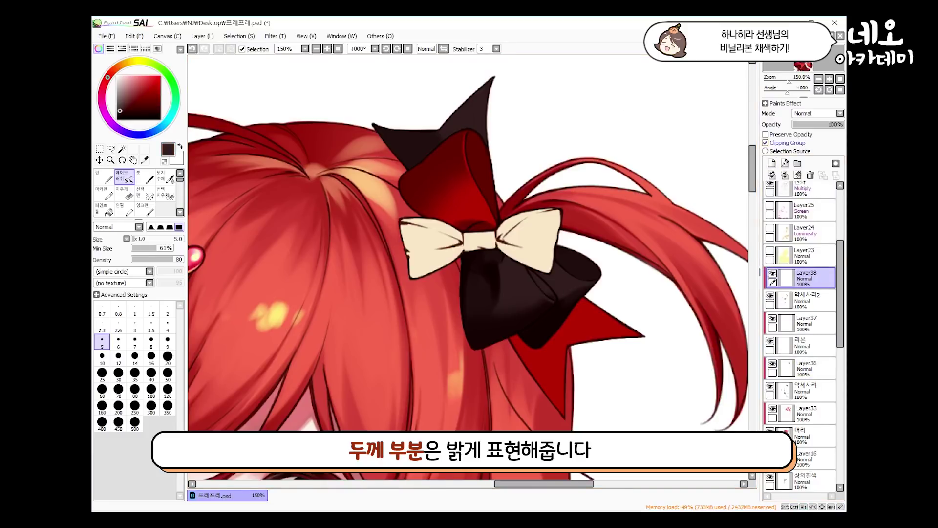
- Paint pale pink gloss streaks along the red loop's curled edge with brush size 9, minimum size 77% and density 71
{"action": "left_click", "coordinate": [457, 152], "text": "alt"}
{"action": "key", "text": "bracketright"}
{"action": "key", "text": "bracketright"}
{"action": "key", "text": "bracketright"}
{"action": "key", "text": "bracketright"}
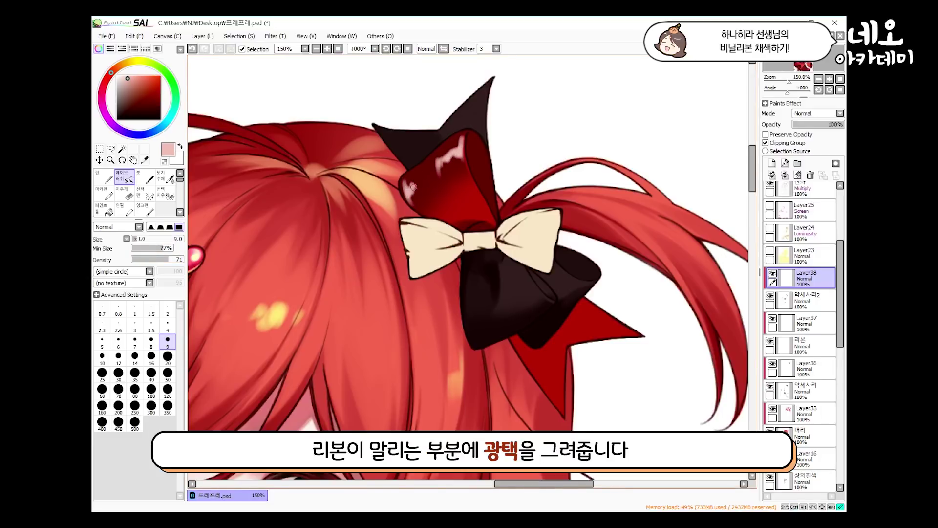
{"action": "left_click_drag", "start_coordinate": [412, 185], "coordinate": [424, 179]}
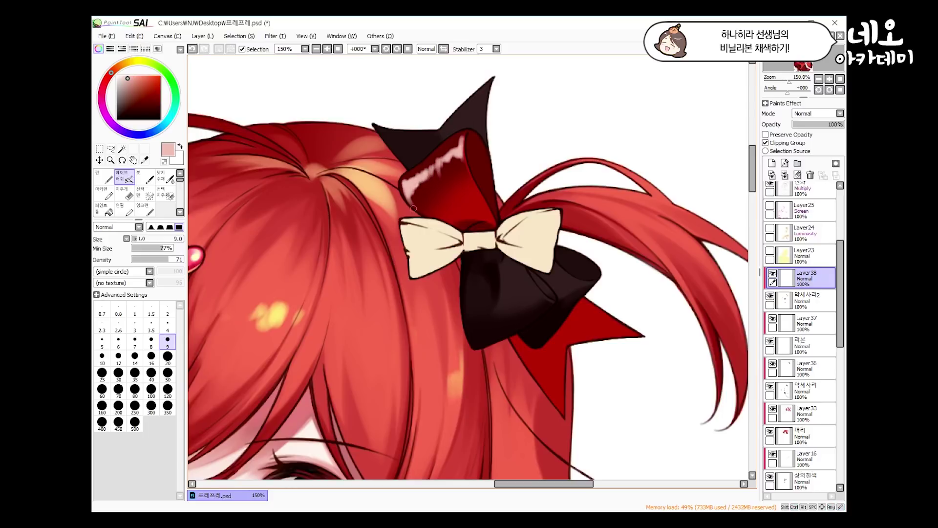
- Paint muted pink gloss streaks on the black loop's folds and lower edge and blend them, using brush sizes 7 to 12
{"action": "left_click", "coordinate": [807, 367]}
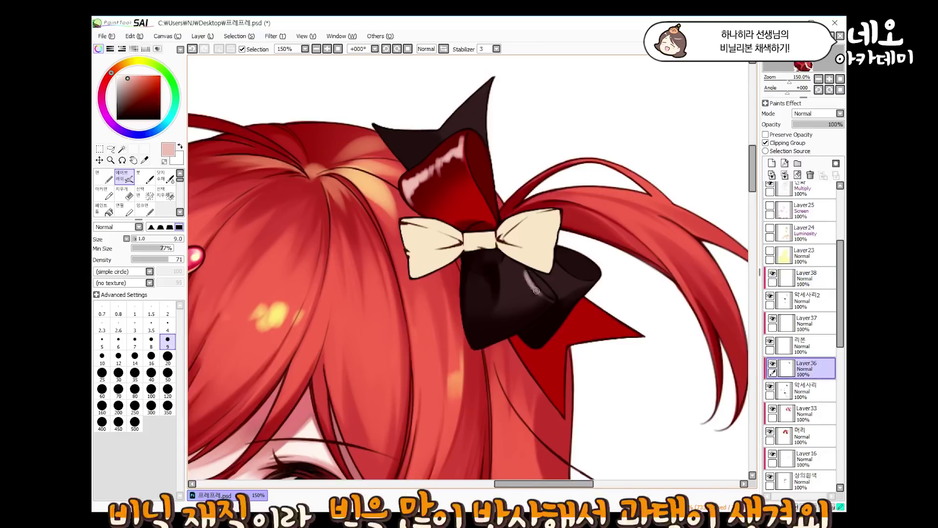
{"action": "left_click", "coordinate": [538, 281], "text": "alt"}
{"action": "key", "text": "bracketleft"}
{"action": "key", "text": "bracketleft"}
{"action": "left_click_drag", "start_coordinate": [524, 295], "coordinate": [474, 314]}
{"action": "key", "text": "bracketright"}
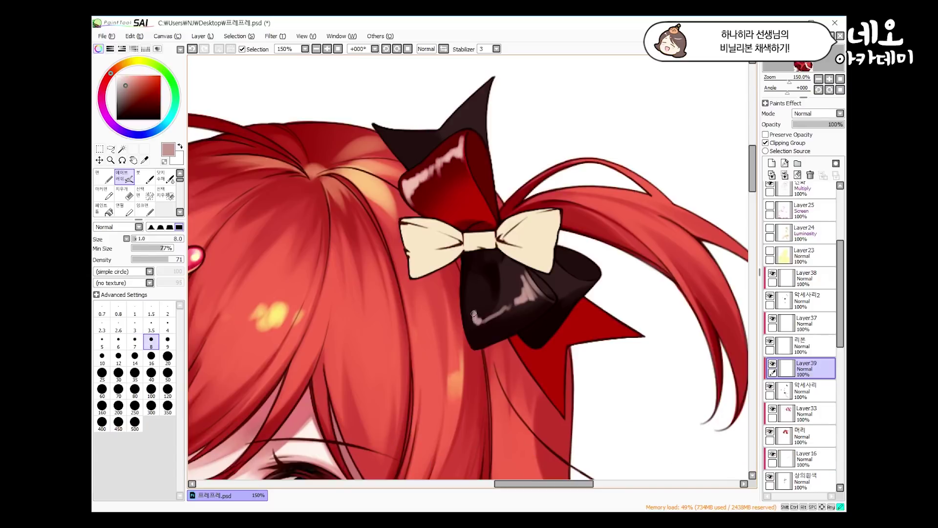
{"action": "key", "text": "bracketright"}
{"action": "key", "text": "bracketright"}
{"action": "key", "text": "bracketright"}
{"action": "left_click", "coordinate": [485, 339], "text": "alt"}
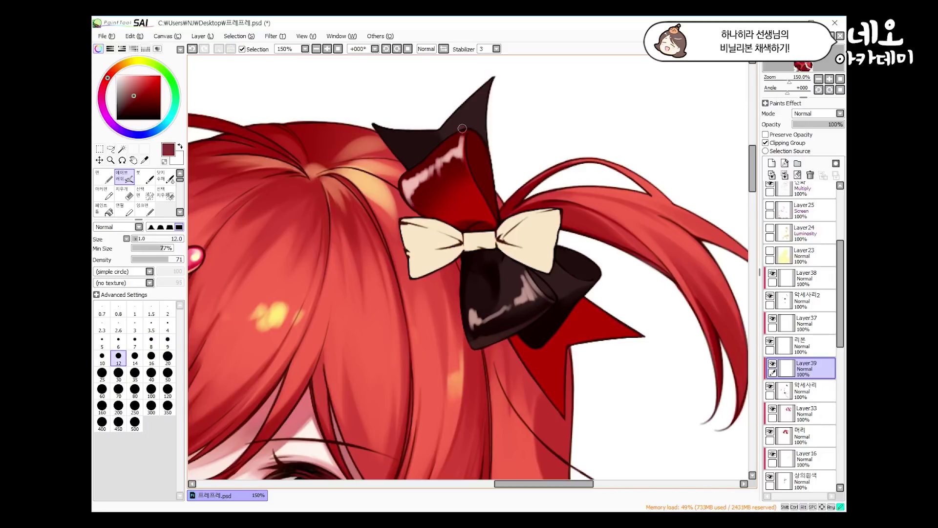
- Retouch the lower edge of the red loop's gloss with deep red sampled from the loop, using brush size 5
{"action": "left_click", "coordinate": [450, 142], "text": "ctrl+shift"}
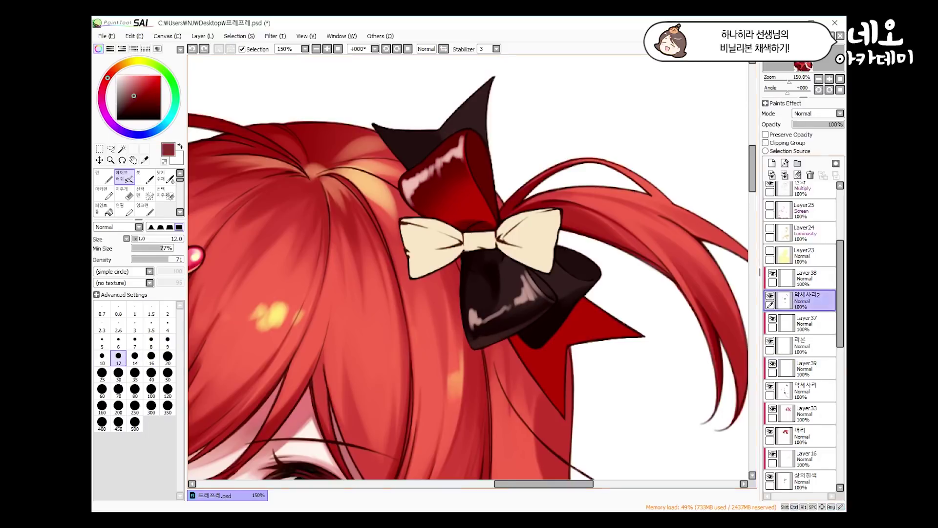
{"action": "left_click", "coordinate": [404, 187], "text": "alt"}
{"action": "key", "text": "bracketleft"}
{"action": "key", "text": "bracketleft"}
{"action": "key", "text": "bracketleft"}
{"action": "key", "text": "bracketleft"}
{"action": "key", "text": "bracketleft"}
{"action": "key", "text": "bracketleft"}
{"action": "left_click", "coordinate": [411, 192], "text": "alt"}
{"action": "left_click", "coordinate": [417, 196], "text": "alt"}
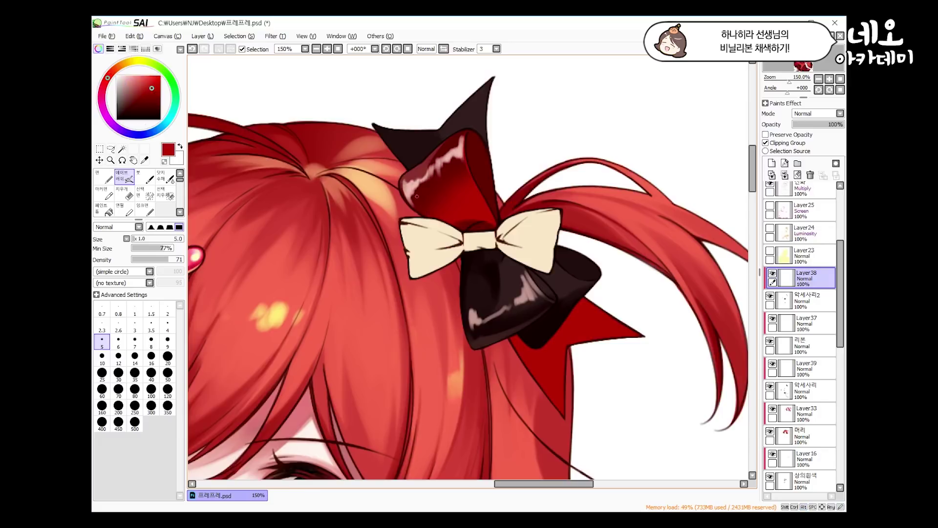
- Blend dark red shading over the red loop beside its fold with brush size 30
{"action": "key", "text": "bracketright"}
{"action": "key", "text": "bracketright"}
{"action": "key", "text": "bracketright"}
{"action": "key", "text": "bracketright"}
{"action": "key", "text": "bracketright"}
{"action": "key", "text": "bracketright"}
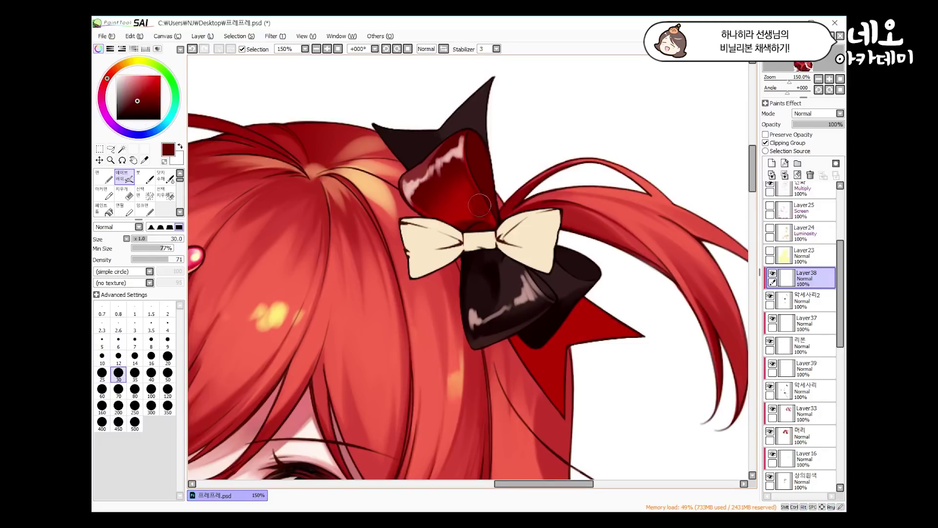
- Deepen the black loop's shading beneath the cream bow with near-black and dark brown, using brush sizes 12 to 25
{"action": "left_click", "coordinate": [516, 264], "text": "ctrl+shift"}
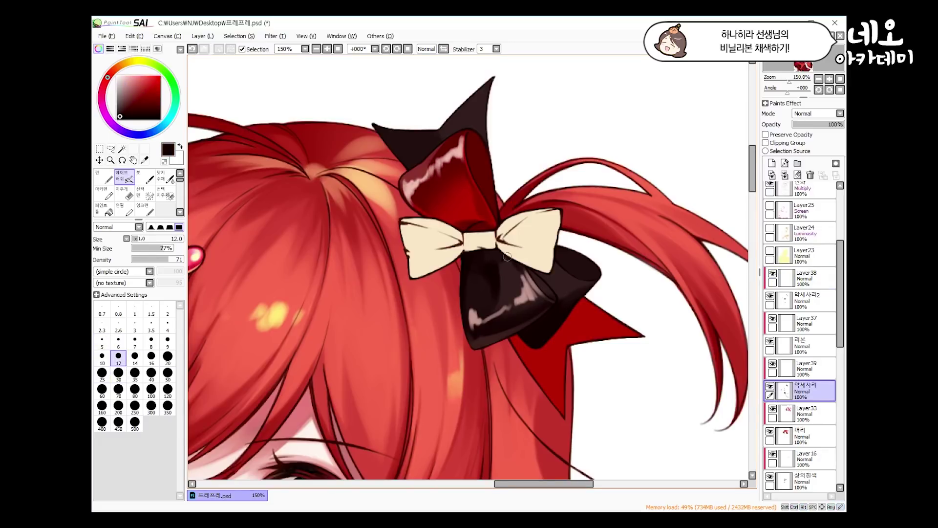
{"action": "key", "text": "bracketright"}
{"action": "key", "text": "bracketright"}
{"action": "key", "text": "bracketright"}
{"action": "key", "text": "bracketright"}
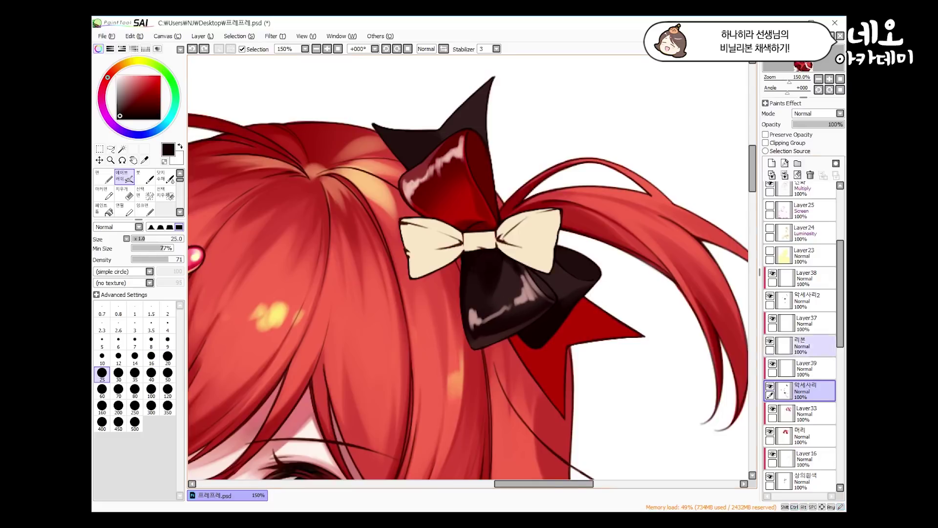
{"action": "left_click", "coordinate": [594, 293], "text": "ctrl+shift"}
{"action": "left_click", "coordinate": [533, 336], "text": "alt"}
{"action": "key", "text": "bracketleft"}
{"action": "key", "text": "bracketleft"}
{"action": "key", "text": "bracketleft"}
{"action": "key", "text": "bracketleft"}
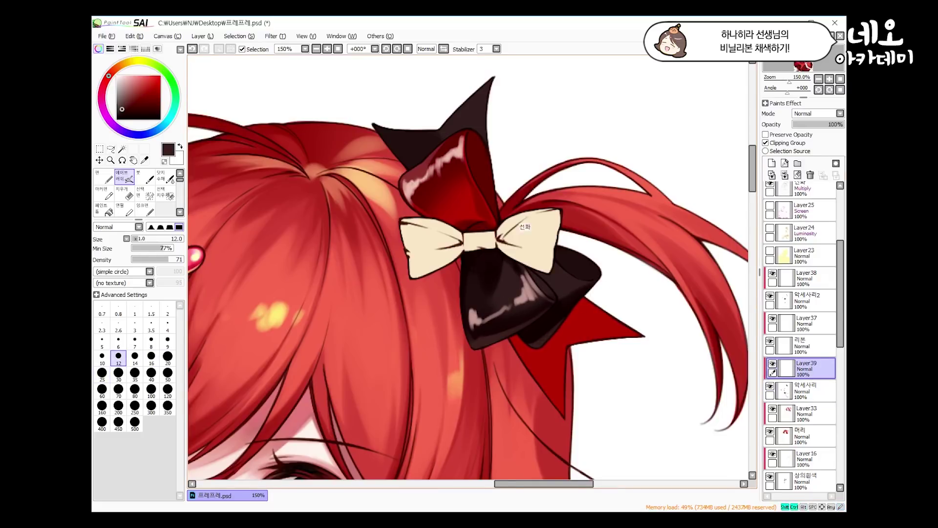
- Shade the cream bow's centre knot with soft tan on Layer37 at brush size 20
{"action": "left_click", "coordinate": [468, 250], "text": "ctrl+shift"}
{"action": "left_click", "coordinate": [468, 250], "text": "alt"}
{"action": "key", "text": "bracketright"}
{"action": "key", "text": "bracketright"}
{"action": "key", "text": "bracketright"}
{"action": "left_click", "coordinate": [467, 250], "text": "alt"}
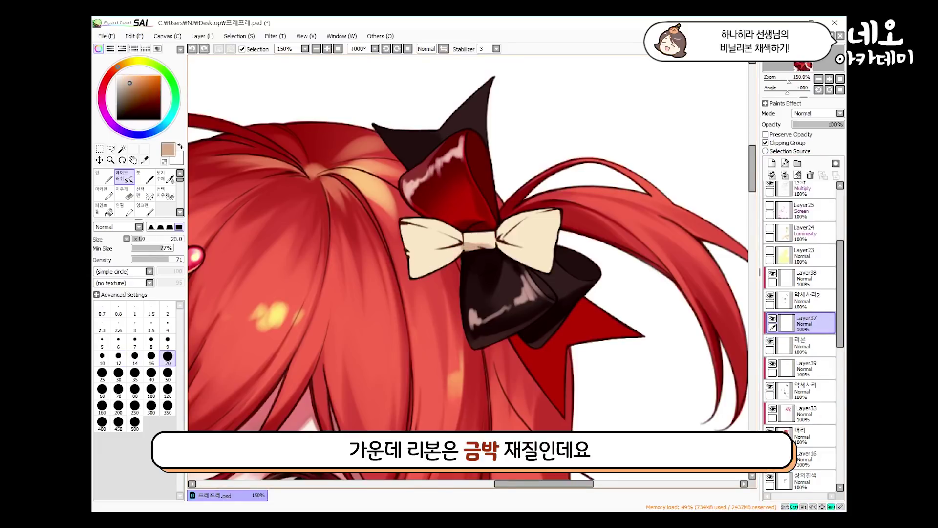
- Paint reddish-brown fold shadows across both cream bow loops with brush size 14
{"action": "key", "text": "bracketleft"}
{"action": "key", "text": "bracketleft"}
{"action": "mouse_move", "coordinate": [462, 255]}
{"action": "left_mouse_down"}
{"action": "mouse_move", "coordinate": [425, 250]}
{"action": "mouse_move", "coordinate": [408, 227]}
{"action": "left_mouse_up"}
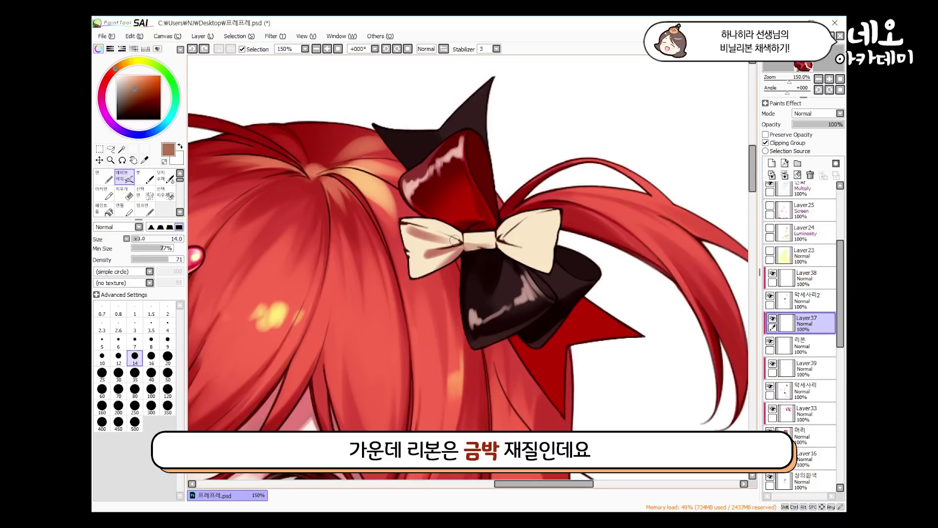
{"action": "left_click_drag", "start_coordinate": [440, 240], "coordinate": [411, 227]}
{"action": "left_click_drag", "start_coordinate": [433, 259], "coordinate": [403, 229]}
{"action": "left_click_drag", "start_coordinate": [532, 259], "coordinate": [500, 240]}
- Blend golden beige into the outer parts of both cream bow loops, using brush sizes 20 to 25
{"action": "left_click", "coordinate": [545, 263], "text": "alt"}
{"action": "key", "text": "bracketright"}
{"action": "key", "text": "bracketright"}
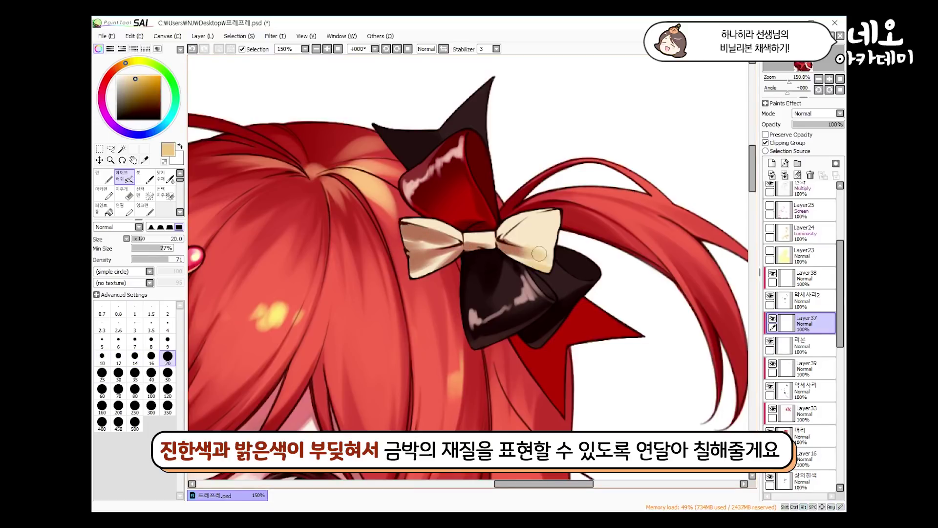
{"action": "key", "text": "bracketright"}
{"action": "left_click", "coordinate": [418, 264], "text": "alt"}
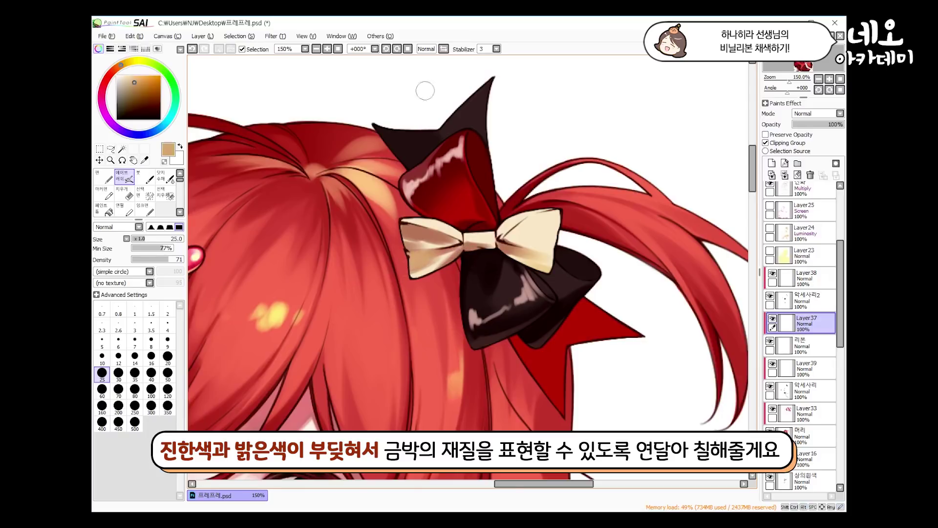
- Refine the shadows on the cream bow's centre knot with light brown, using brush sizes 10 and 5
{"action": "key", "text": "bracketleft"}
{"action": "key", "text": "bracketleft"}
{"action": "key", "text": "bracketleft"}
{"action": "key", "text": "bracketleft"}
{"action": "key", "text": "bracketleft"}
{"action": "key", "text": "bracketleft"}
{"action": "left_click", "coordinate": [466, 232], "text": "alt"}
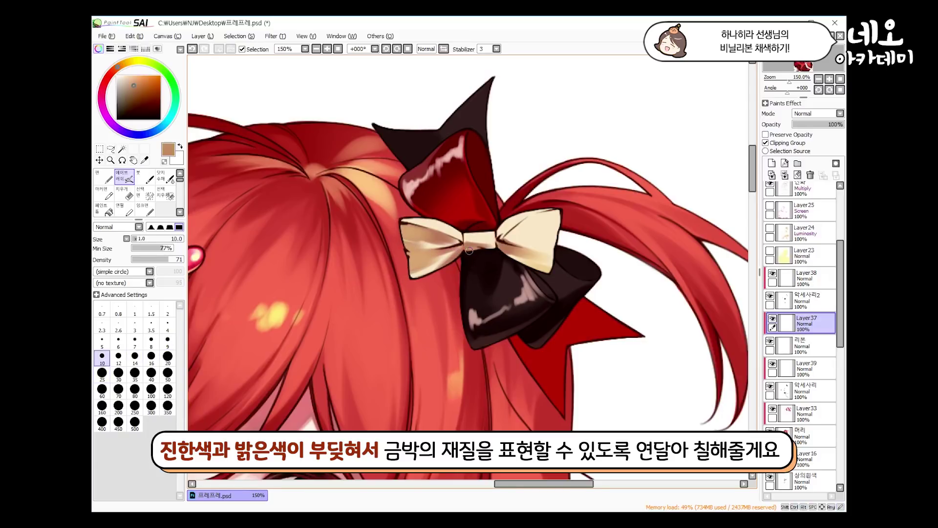
{"action": "key", "text": "bracketleft"}
{"action": "key", "text": "bracketleft"}
{"action": "key", "text": "bracketleft"}
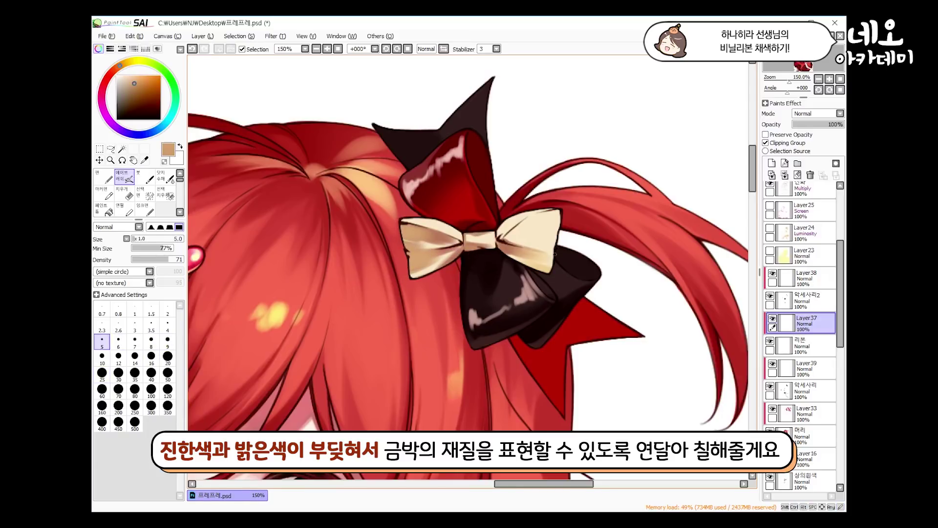
- Blend golden and pale cream tones over the cream bow's right loop, using brush sizes 14 to 16
{"action": "left_click", "coordinate": [511, 253], "text": "alt"}
{"action": "key", "text": "bracketright"}
{"action": "key", "text": "bracketright"}
{"action": "key", "text": "bracketright"}
{"action": "key", "text": "bracketright"}
{"action": "key", "text": "bracketright"}
{"action": "left_click", "coordinate": [532, 222], "text": "alt"}
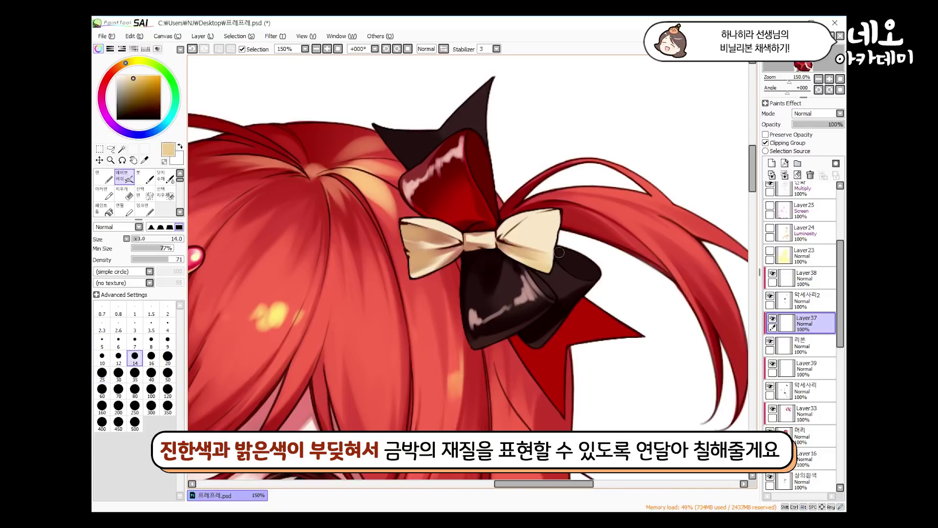
{"action": "key", "text": "bracketright"}
{"action": "key", "text": "bracketright"}
{"action": "left_click", "coordinate": [513, 238], "text": "alt"}
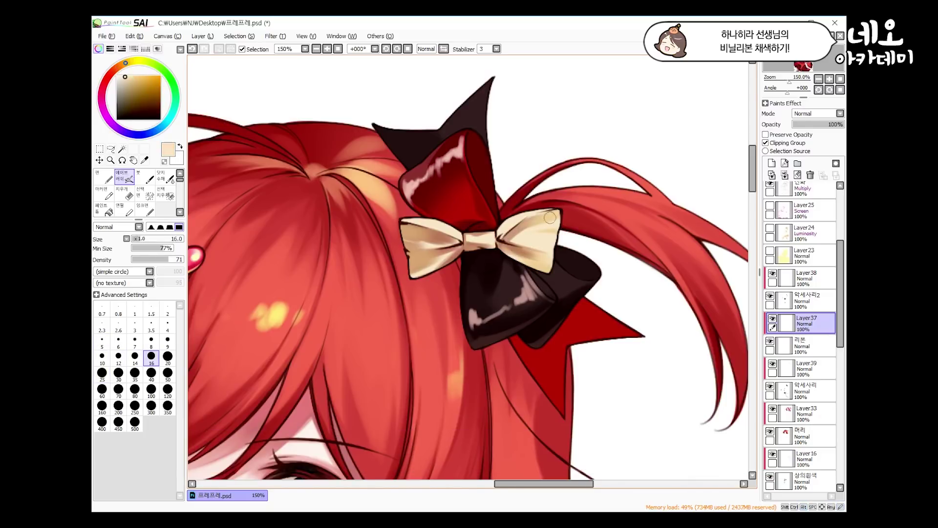
- Add contrasting dark brown and tan fold streaks to the cream bow's loops, using brush sizes 9 to 12
{"action": "left_click", "coordinate": [504, 225], "text": "alt"}
{"action": "key", "text": "bracketleft"}
{"action": "key", "text": "bracketleft"}
{"action": "key", "text": "bracketleft"}
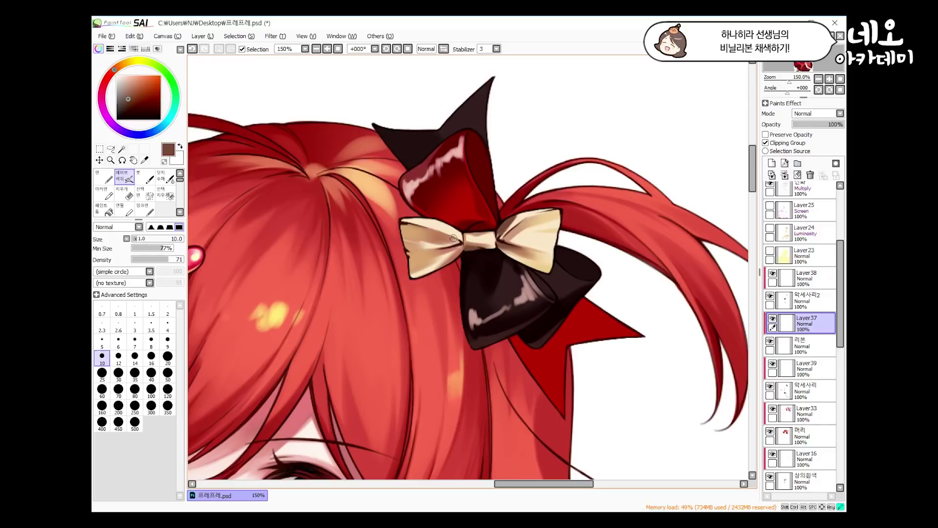
{"action": "left_click", "coordinate": [413, 233], "text": "alt"}
{"action": "key", "text": "bracketright"}
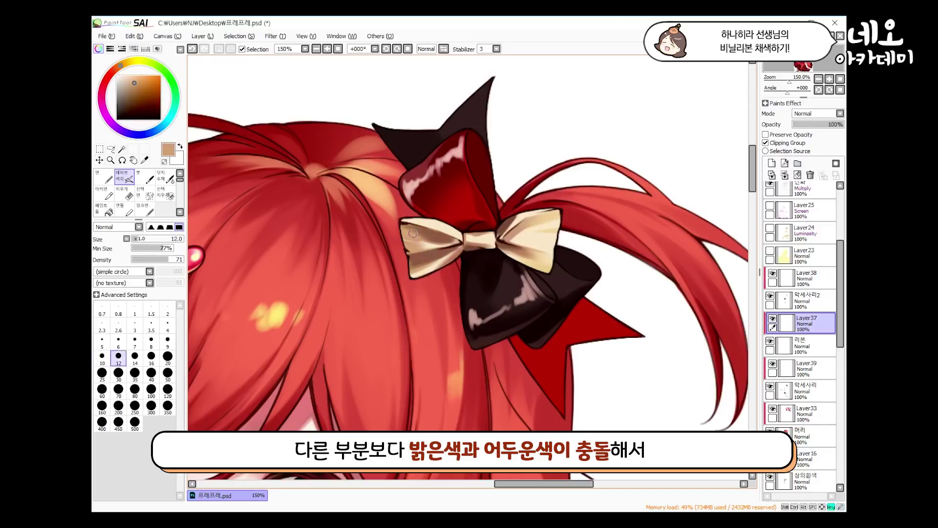
{"action": "left_click", "coordinate": [416, 234], "text": "alt"}
{"action": "key", "text": "bracketleft"}
{"action": "key", "text": "bracketleft"}
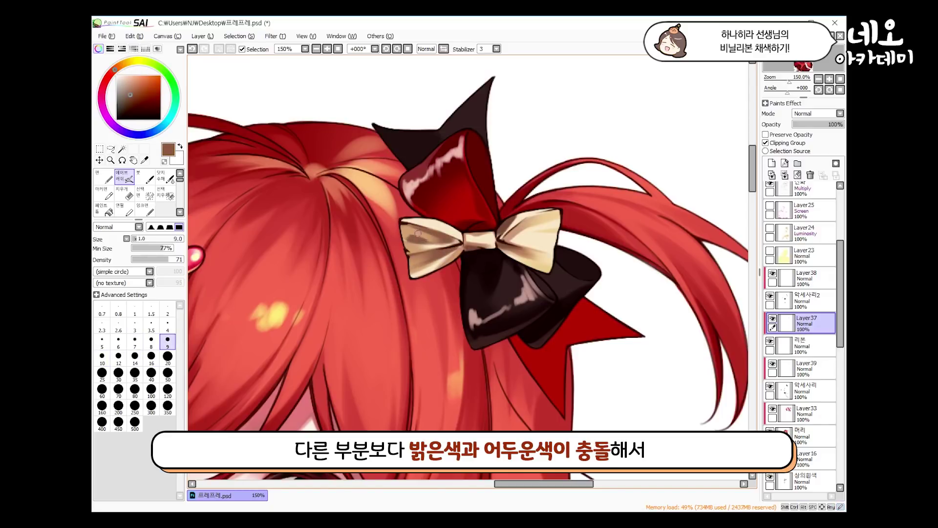
- Strengthen the brown metallic streaks on the cream bow's left loop and lower edge, using brush sizes 12 to 14
{"action": "key", "text": "bracketright"}
{"action": "key", "text": "bracketright"}
{"action": "left_click", "coordinate": [465, 244], "text": "alt"}
{"action": "left_click", "coordinate": [466, 244], "text": "alt"}
{"action": "left_click", "coordinate": [455, 247], "text": "alt"}
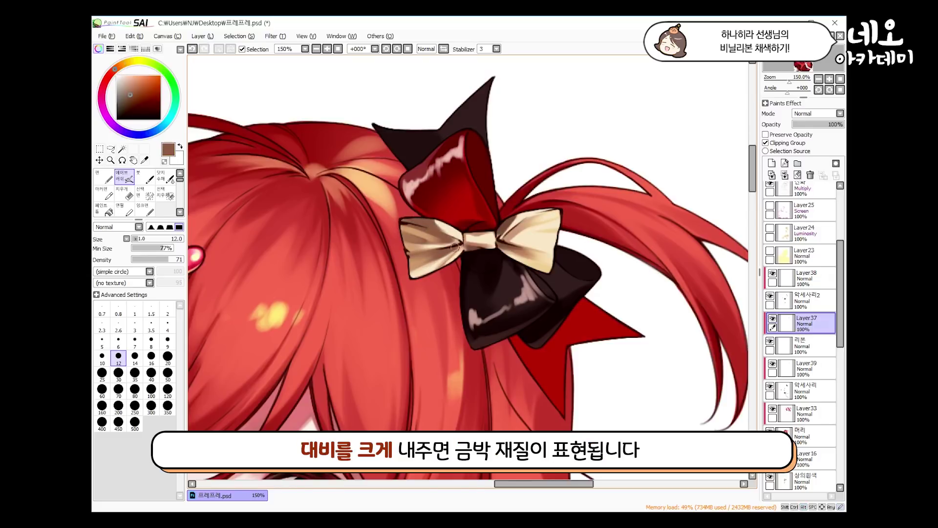
{"action": "key", "text": "bracketright"}
{"action": "left_click", "coordinate": [420, 278], "text": "alt"}
{"action": "left_click_drag", "start_coordinate": [420, 278], "coordinate": [433, 259]}
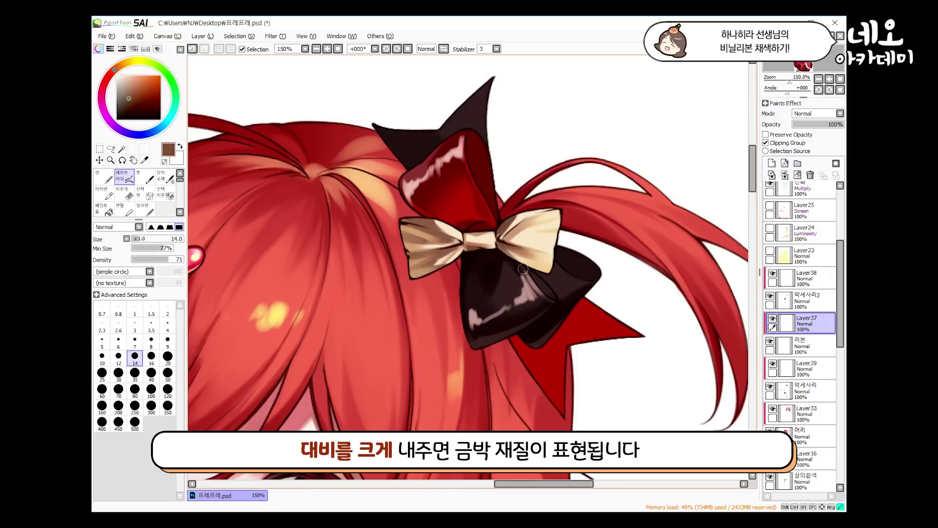
- Soften the left bow loop's streaks with tan at size 10 and brighten the right loop with cream at size 14
{"action": "left_click", "coordinate": [460, 247], "text": "alt"}
{"action": "key", "text": "bracketleft"}
{"action": "key", "text": "bracketleft"}
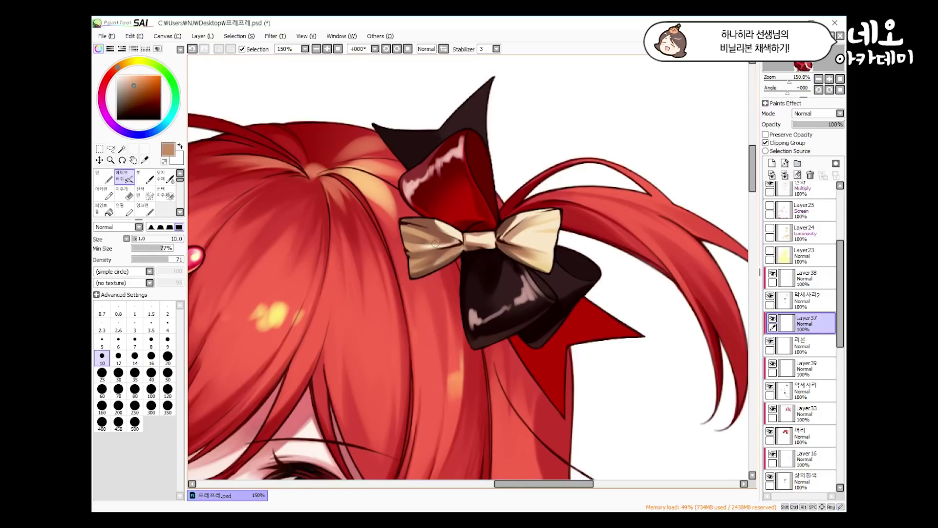
{"action": "key", "text": "bracketright"}
{"action": "key", "text": "bracketright"}
{"action": "left_click", "coordinate": [524, 240], "text": "alt"}
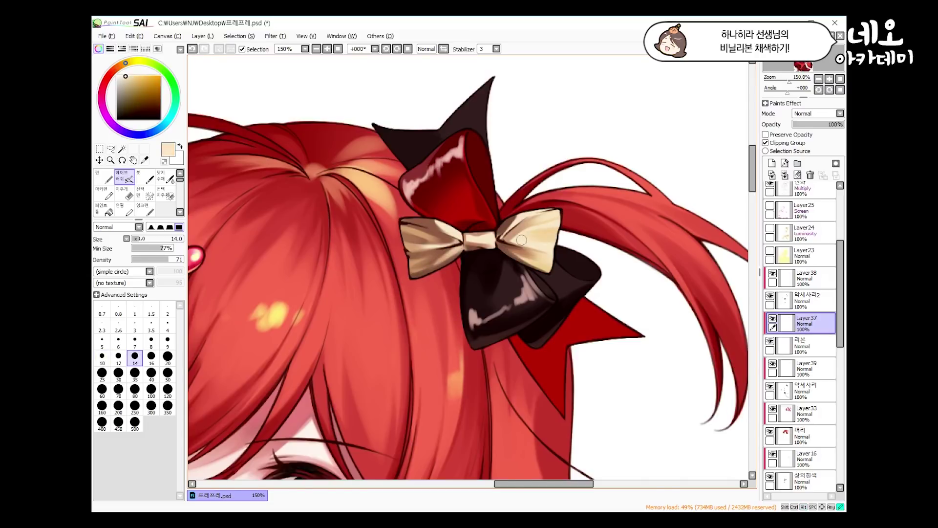
- Save the drawing
{"action": "key", "text": "minus"}
{"action": "key", "text": "minus"}
{"action": "key", "text": "ctrl+s"}
{"action": "key", "text": "plus"}
{"action": "key", "text": "plus"}
- Retouch the gloss streak on the black loop's fold with muted pink on Layer39 at brush size 9
{"action": "left_click", "coordinate": [516, 277], "text": "ctrl+shift"}
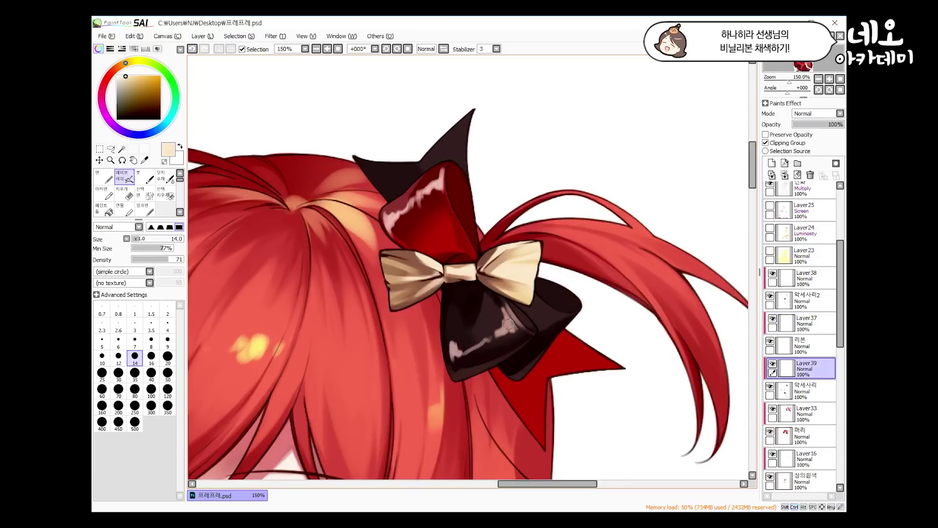
{"action": "left_click", "coordinate": [511, 326], "text": "alt"}
{"action": "key", "text": "bracketleft"}
{"action": "key", "text": "bracketleft"}
{"action": "key", "text": "bracketleft"}
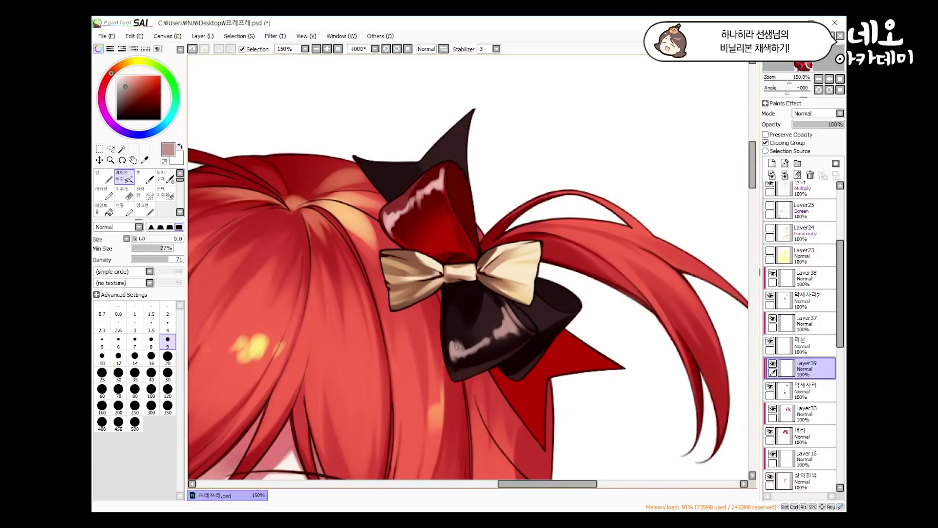
- Carve and blend the edges of the black loop's gloss streaks with near-black, using brush sizes 12 to 20
{"action": "left_click", "coordinate": [457, 346], "text": "alt"}
{"action": "key", "text": "bracketright"}
{"action": "key", "text": "bracketright"}
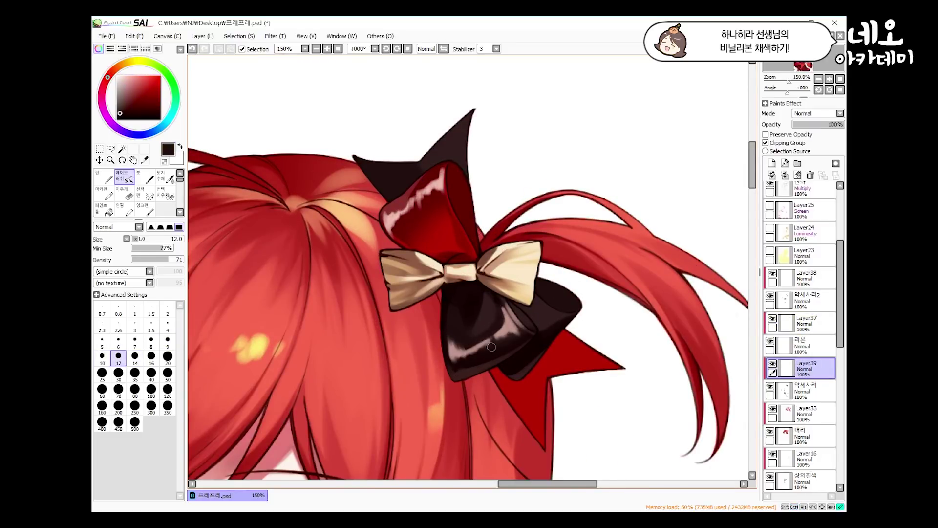
{"action": "key", "text": "bracketright"}
{"action": "key", "text": "bracketright"}
{"action": "key", "text": "bracketright"}
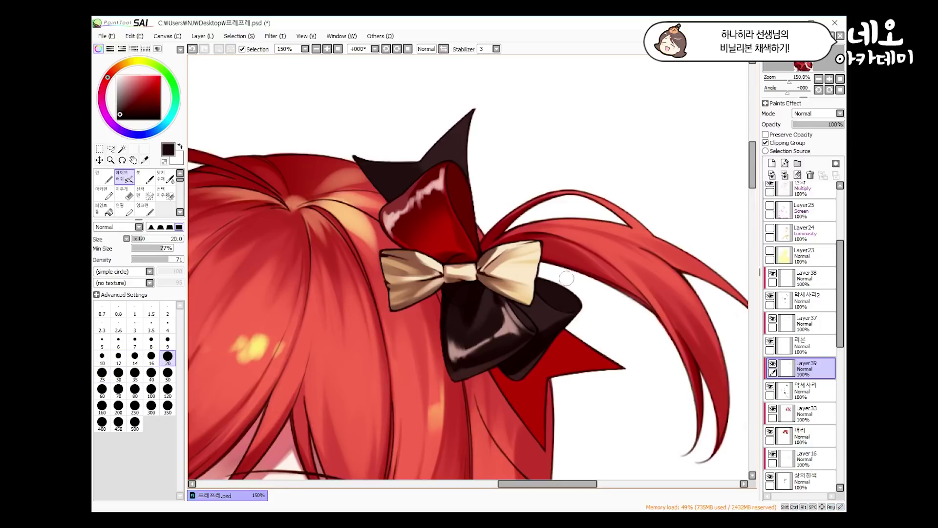
- Shade the rear black loop's inner fold and edge with dark tones, using brush sizes 5 to 9
{"action": "key", "text": "bracketleft"}
{"action": "key", "text": "bracketleft"}
{"action": "key", "text": "bracketleft"}
{"action": "key", "text": "bracketleft"}
{"action": "key", "text": "bracketleft"}
{"action": "key", "text": "bracketleft"}
{"action": "key", "text": "bracketleft"}
{"action": "key", "text": "bracketleft"}
{"action": "key", "text": "bracketleft"}
{"action": "scroll", "coordinate": [562, 293], "scroll_direction": "up", "scroll_amount": 3}
{"action": "key", "text": "End"}
{"action": "key", "text": "End"}
{"action": "key", "text": "End"}
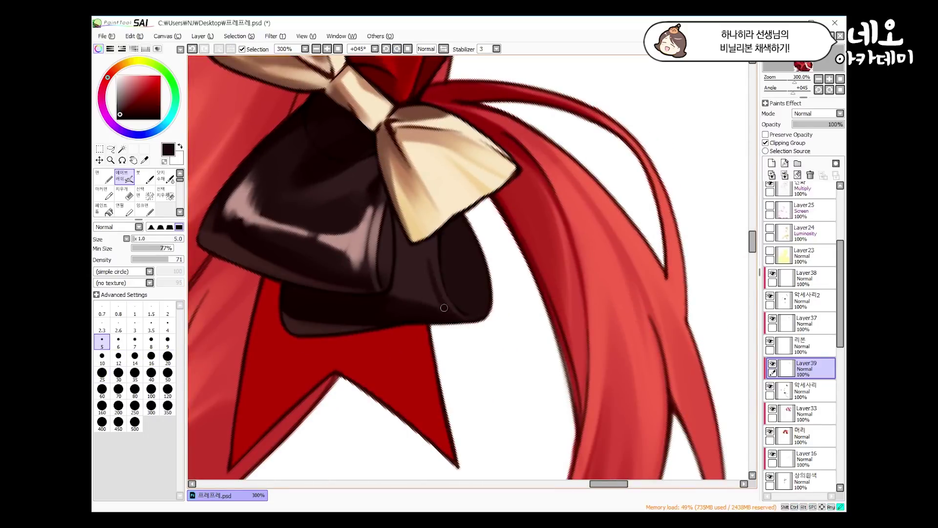
{"action": "key", "text": "bracketright"}
{"action": "key", "text": "bracketright"}
{"action": "key", "text": "bracketright"}
{"action": "key", "text": "bracketright"}
{"action": "key", "text": "Home"}
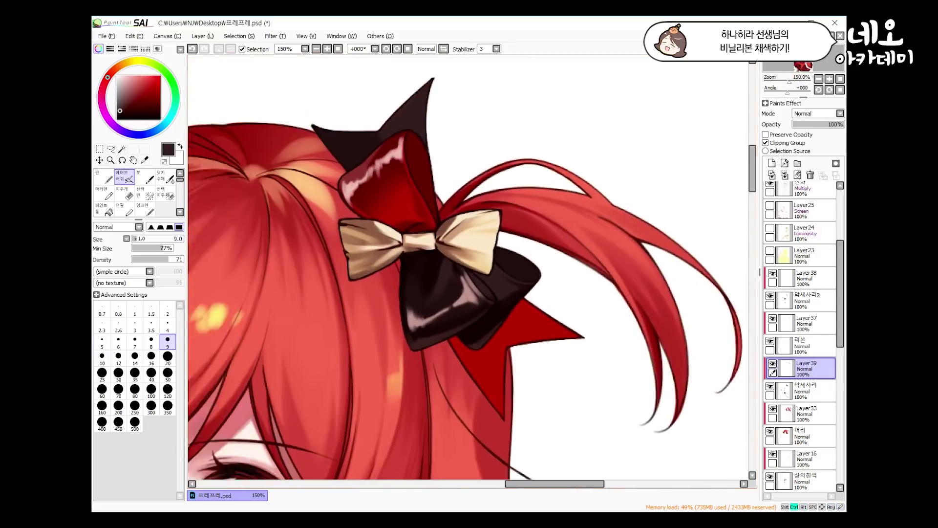
- Brighten the bow's centre knot with cream and smooth the side loops' tan streaks on Layer37, using brush sizes 8 to 12
{"action": "left_click", "coordinate": [379, 189], "text": "alt"}
{"action": "key", "text": "bracketleft"}
{"action": "key", "text": "bracketleft"}
{"action": "key", "text": "bracketright"}
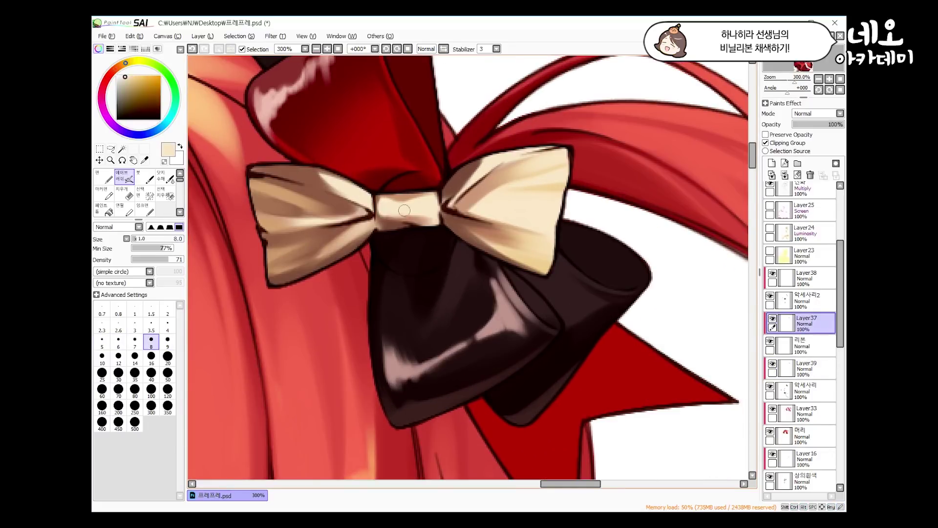
{"action": "left_click", "coordinate": [495, 201], "text": "alt"}
{"action": "left_click", "coordinate": [541, 204], "text": "alt"}
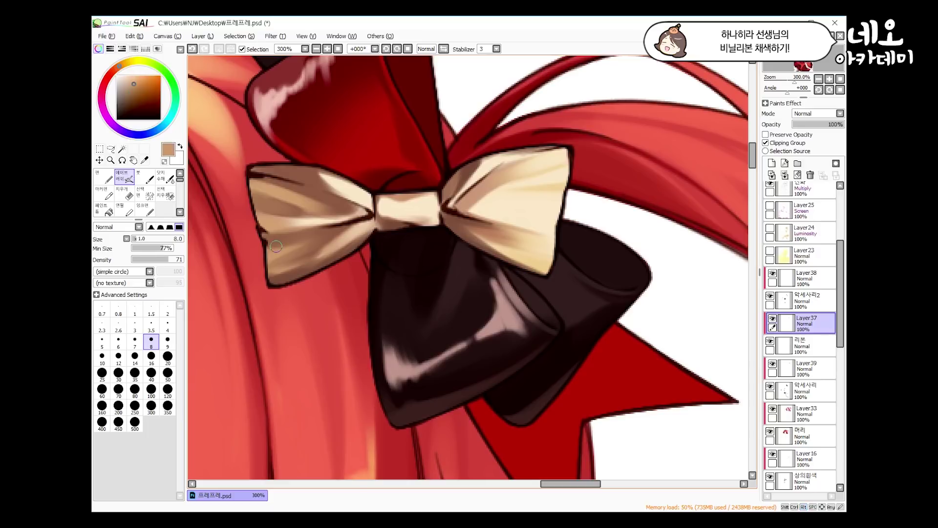
{"action": "key", "text": "bracketright"}
{"action": "key", "text": "bracketright"}
{"action": "left_click", "coordinate": [548, 176], "text": "alt"}
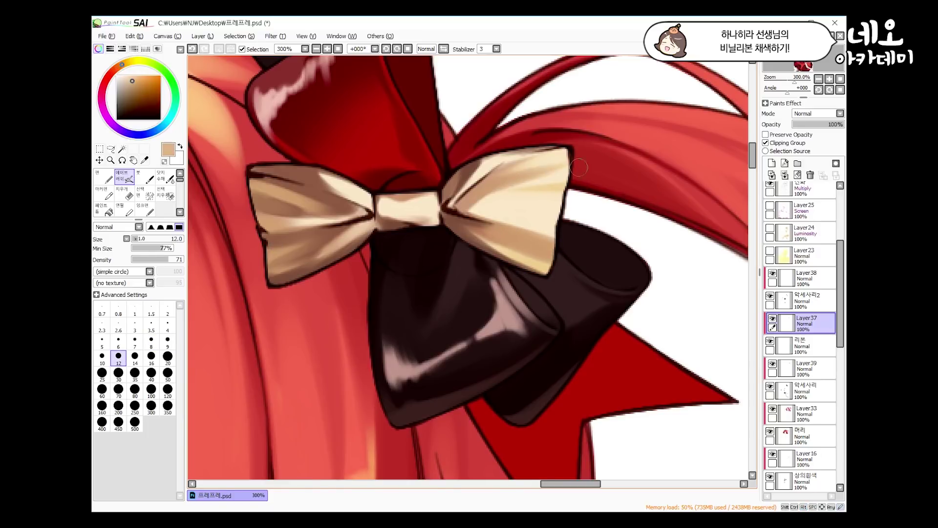
- Refine the black loops' folds with sampled dark brown on Layer39, ending at brush size 10
{"action": "scroll", "coordinate": [557, 235], "scroll_direction": "down", "scroll_amount": 2}
{"action": "scroll", "coordinate": [567, 255], "scroll_direction": "up", "scroll_amount": 1}
{"action": "left_click", "coordinate": [806, 366]}
{"action": "key", "text": "bracketleft"}
{"action": "key", "text": "bracketleft"}
{"action": "key", "text": "bracketleft"}
{"action": "key", "text": "bracketleft"}
{"action": "key", "text": "bracketleft"}
{"action": "left_click", "coordinate": [587, 281], "text": "alt"}
{"action": "key", "text": "bracketright"}
{"action": "key", "text": "bracketright"}
{"action": "key", "text": "bracketright"}
{"action": "key", "text": "bracketright"}
{"action": "left_click", "coordinate": [541, 326], "text": "alt"}
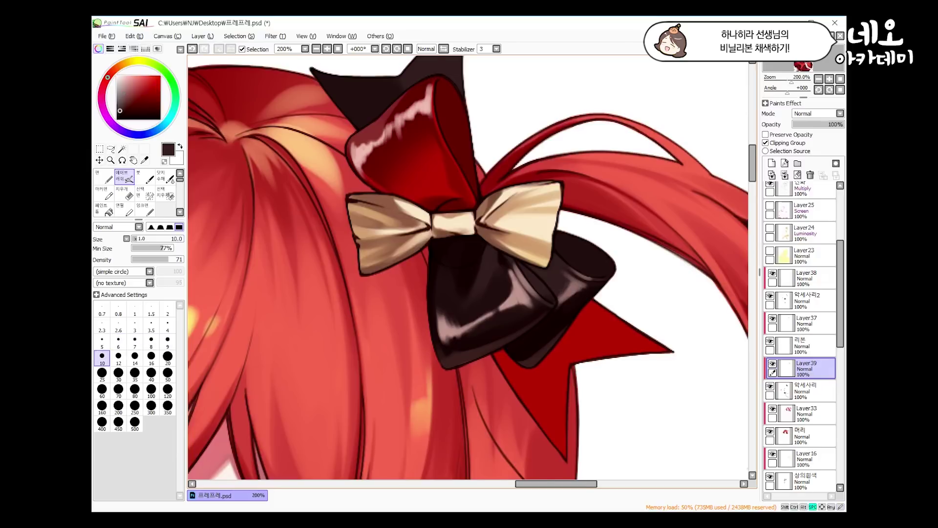
- Paint soft muted mauve reflected light on the black loops with brush size 16
{"action": "left_click_drag", "start_coordinate": [541, 326], "coordinate": [523, 347]}
{"action": "key", "text": "bracketright"}
{"action": "key", "text": "bracketright"}
{"action": "key", "text": "bracketright"}
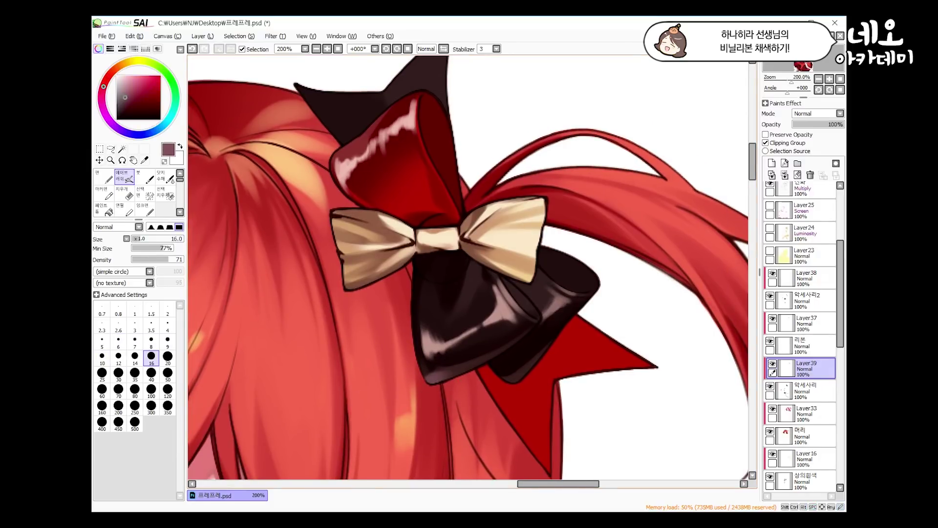
- Paint muted purple reflected light along the lower edges of both black loops on Layer39
{"action": "left_click", "coordinate": [446, 375], "text": "alt"}
{"action": "key", "text": "bracketleft"}
{"action": "key", "text": "bracketleft"}
{"action": "key", "text": "bracketleft"}
{"action": "key", "text": "bracketleft"}
{"action": "key", "text": "bracketright"}
{"action": "key", "text": "bracketright"}
{"action": "key", "text": "bracketright"}
{"action": "key", "text": "bracketright"}
{"action": "left_click_drag", "start_coordinate": [507, 382], "coordinate": [518, 432]}
- Touch up the red loop's outer edge with sampled reds on Layer38, reducing the brush from size 9 to 4
{"action": "left_click", "coordinate": [806, 275]}
{"action": "left_click", "coordinate": [360, 200], "text": "alt"}
{"action": "left_click", "coordinate": [359, 200], "text": "alt"}
{"action": "left_click_drag", "start_coordinate": [359, 200], "coordinate": [364, 207]}
{"action": "key", "text": "bracketleft"}
{"action": "key", "text": "bracketleft"}
{"action": "key", "text": "bracketleft"}
{"action": "key", "text": "bracketleft"}
{"action": "left_click", "coordinate": [364, 207], "text": "alt"}
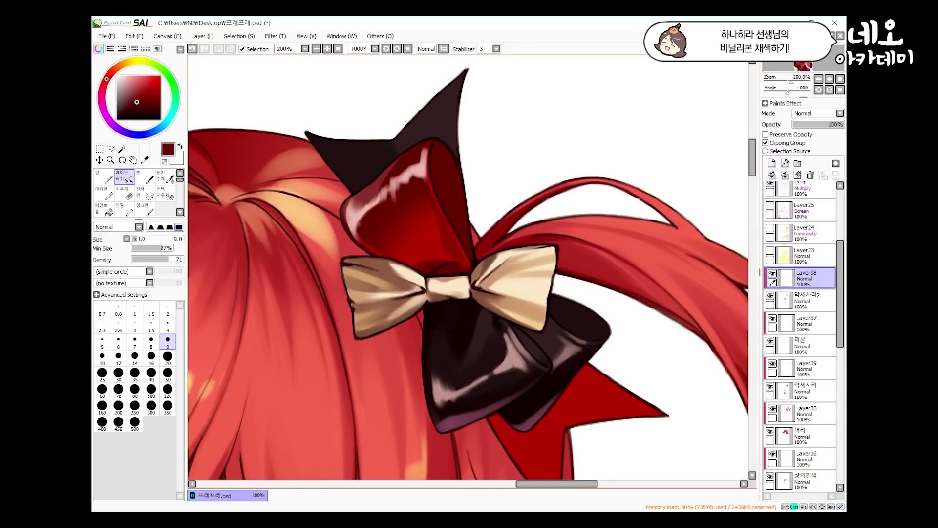
{"action": "key", "text": "bracketleft"}
{"action": "key", "text": "bracketleft"}
{"action": "key", "text": "bracketleft"}
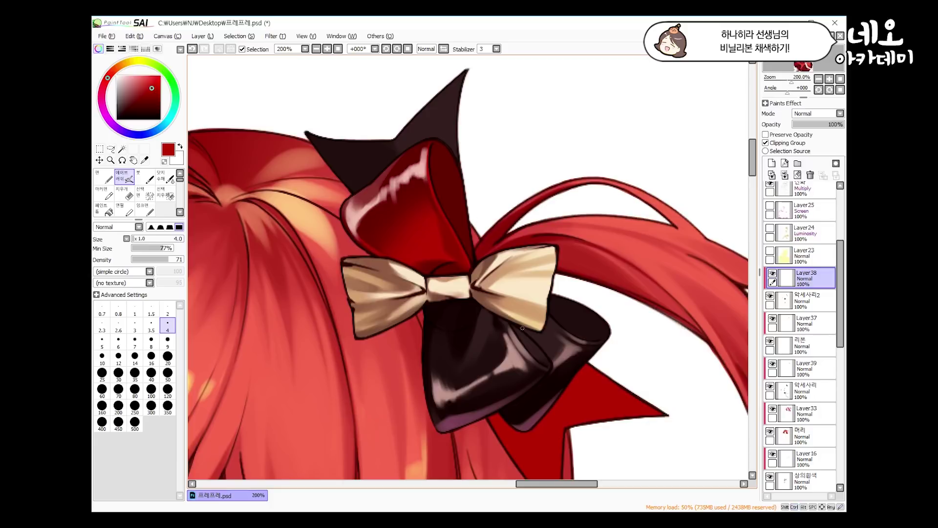
- Paint soft purple reflected light inside the red loop's inner fold, using brush sizes up to 14
{"action": "left_click", "coordinate": [441, 197], "text": "alt"}
{"action": "left_click_drag", "start_coordinate": [450, 154], "coordinate": [465, 226]}
{"action": "key", "text": "bracketright"}
{"action": "key", "text": "bracketright"}
{"action": "key", "text": "bracketright"}
{"action": "key", "text": "bracketright"}
{"action": "left_click", "coordinate": [457, 205], "text": "alt"}
{"action": "left_click_drag", "start_coordinate": [446, 179], "coordinate": [450, 210]}
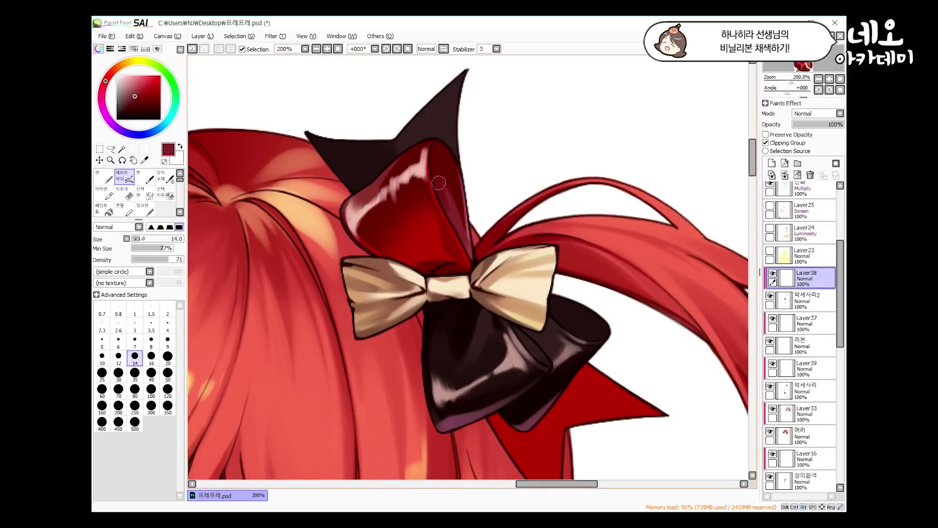
{"action": "key", "text": "bracketright"}
- Paint dark purple reflected light inside the black loops' inner folds on Layer39
{"action": "left_click", "coordinate": [563, 313], "text": "ctrl+shift"}
{"action": "left_click", "coordinate": [567, 315], "text": "alt"}
{"action": "mouse_move", "coordinate": [557, 305]}
{"action": "left_mouse_down"}
{"action": "mouse_move", "coordinate": [594, 335]}
{"action": "mouse_move", "coordinate": [546, 300]}
{"action": "mouse_move", "coordinate": [525, 325]}
{"action": "mouse_move", "coordinate": [545, 366]}
{"action": "mouse_move", "coordinate": [562, 338]}
{"action": "mouse_move", "coordinate": [596, 327]}
{"action": "left_mouse_up"}
{"action": "key", "text": "bracketleft"}
{"action": "key", "text": "bracketleft"}
{"action": "key", "text": "bracketright"}
{"action": "key", "text": "bracketright"}
{"action": "key", "text": "bracketright"}
{"action": "key", "text": "bracketright"}
{"action": "key", "text": "bracketright"}
{"action": "key", "text": "bracketright"}
{"action": "key", "text": "bracketright"}
{"action": "key", "text": "bracketright"}
{"action": "key", "text": "bracketright"}
{"action": "left_click", "coordinate": [532, 338], "text": "alt"}
{"action": "left_click", "coordinate": [571, 310], "text": "alt"}
- Refine the rim of the front black loop's inner fold with dark tones, using brush sizes 6 to 4
{"action": "key", "text": "bracketleft"}
{"action": "key", "text": "bracketleft"}
{"action": "key", "text": "bracketleft"}
{"action": "key", "text": "bracketleft"}
{"action": "key", "text": "bracketleft"}
{"action": "key", "text": "bracketleft"}
{"action": "key", "text": "bracketleft"}
{"action": "key", "text": "bracketleft"}
{"action": "key", "text": "bracketleft"}
{"action": "key", "text": "bracketleft"}
{"action": "key", "text": "bracketleft"}
{"action": "key", "text": "bracketleft"}
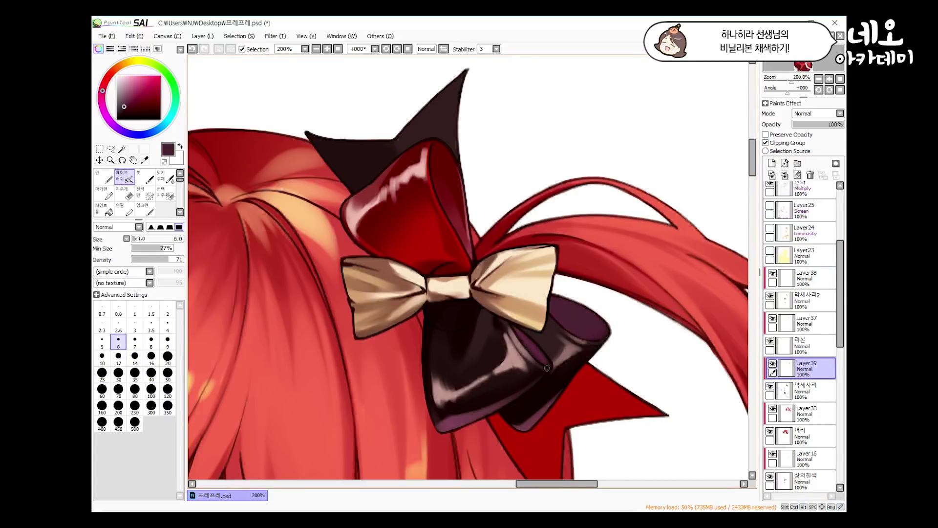
{"action": "key", "text": "bracketleft"}
{"action": "key", "text": "bracketleft"}
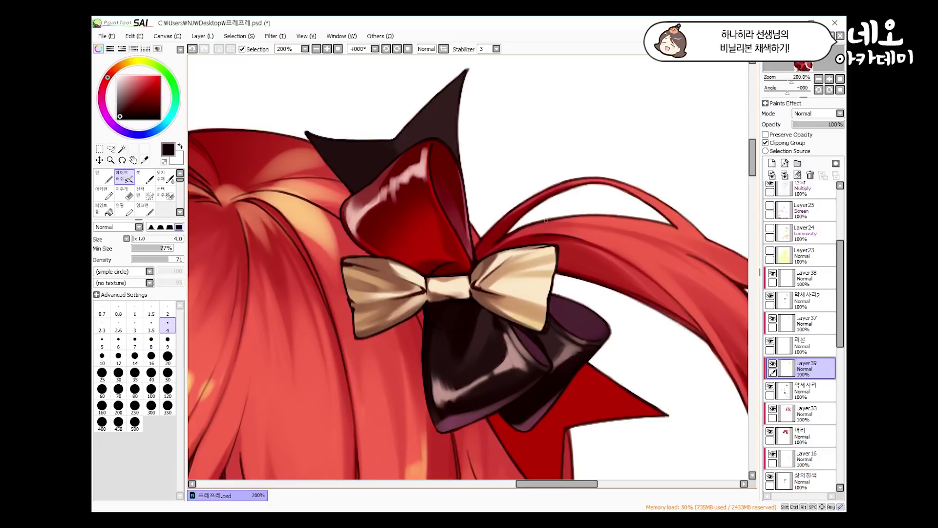
- Paint dark red creases at the red loop's base above the knot on Layer38, using brush sizes 5 and 3
{"action": "key", "text": "bracketright"}
{"action": "left_click", "coordinate": [469, 266], "text": "alt"}
{"action": "left_click", "coordinate": [483, 257], "text": "ctrl+shift"}
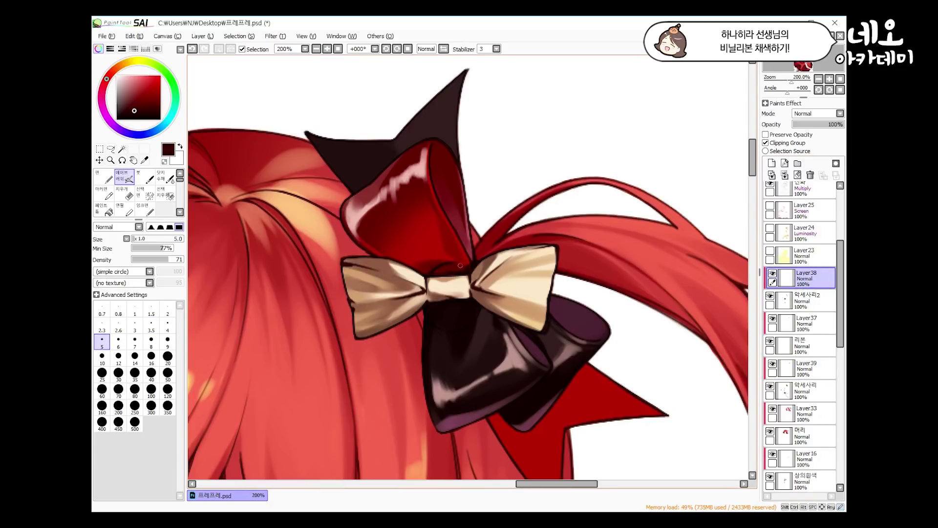
{"action": "key", "text": "bracketleft"}
{"action": "key", "text": "bracketleft"}
{"action": "key", "text": "bracketleft"}
{"action": "scroll", "coordinate": [447, 215], "scroll_direction": "up", "scroll_amount": 1}
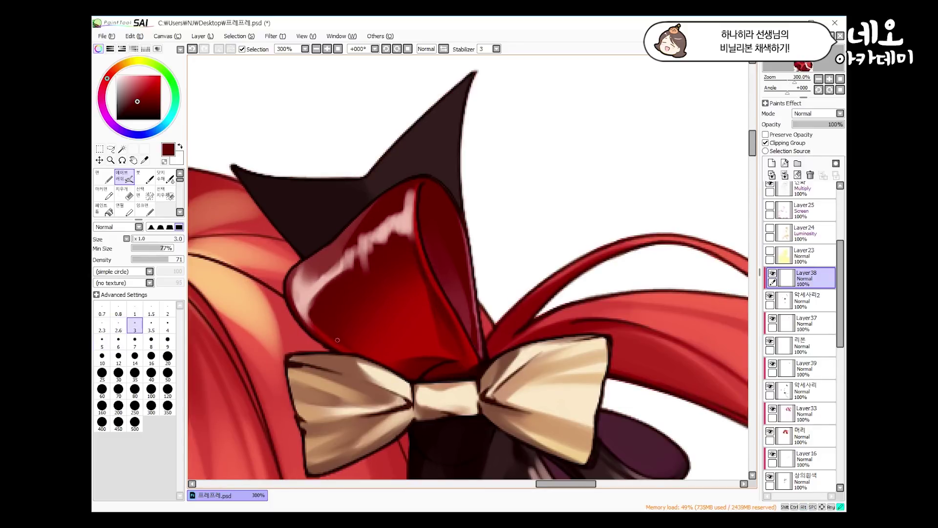
- Define the red loop's lower edge and fold line with deep reds, using brush sizes 3 and 4
{"action": "left_click_drag", "start_coordinate": [338, 339], "coordinate": [358, 312]}
{"action": "key", "text": "bracketright"}
{"action": "key", "text": "bracketright"}
{"action": "key", "text": "bracketright"}
{"action": "key", "text": "bracketright"}
{"action": "key", "text": "bracketleft"}
{"action": "key", "text": "bracketleft"}
{"action": "key", "text": "bracketleft"}
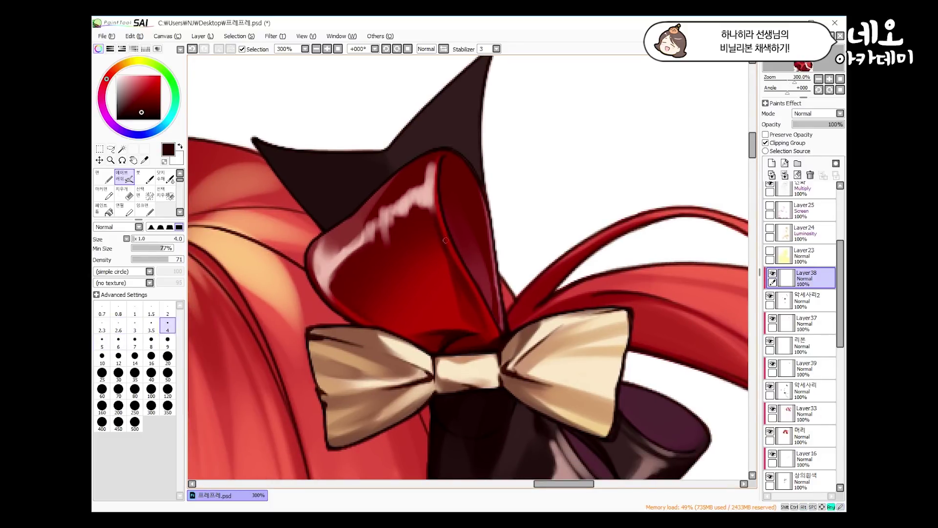
{"action": "mouse_move", "coordinate": [457, 336]}
{"action": "left_mouse_down"}
{"action": "mouse_move", "coordinate": [447, 284]}
{"action": "mouse_move", "coordinate": [398, 192]}
{"action": "left_mouse_up"}
- Refine the front black loop's lower reflection and highlight with sampled mauve and dark brown on Layer39, using brush sizes 4 to 7
{"action": "left_click", "coordinate": [398, 192], "text": "ctrl+shift"}
{"action": "key", "text": "bracketright"}
{"action": "left_click", "coordinate": [726, 343], "text": "ctrl+shift"}
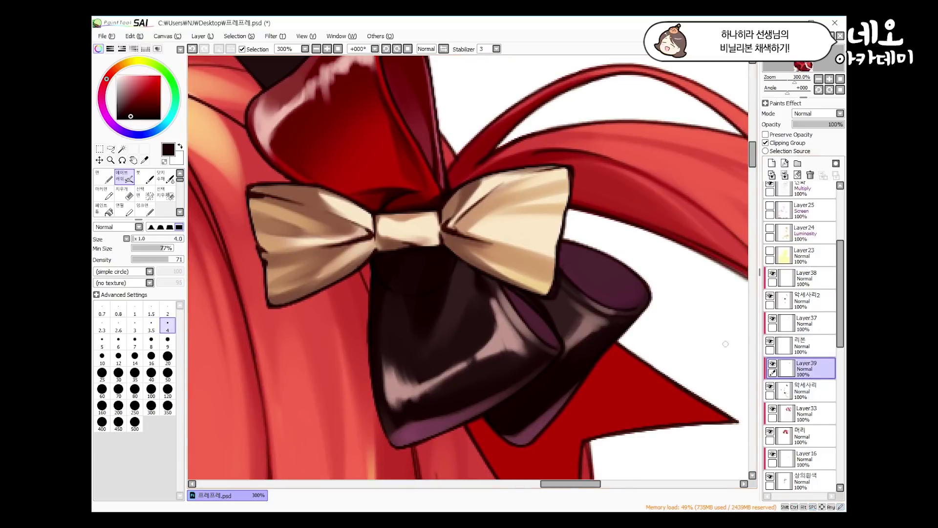
{"action": "key", "text": "bracketleft"}
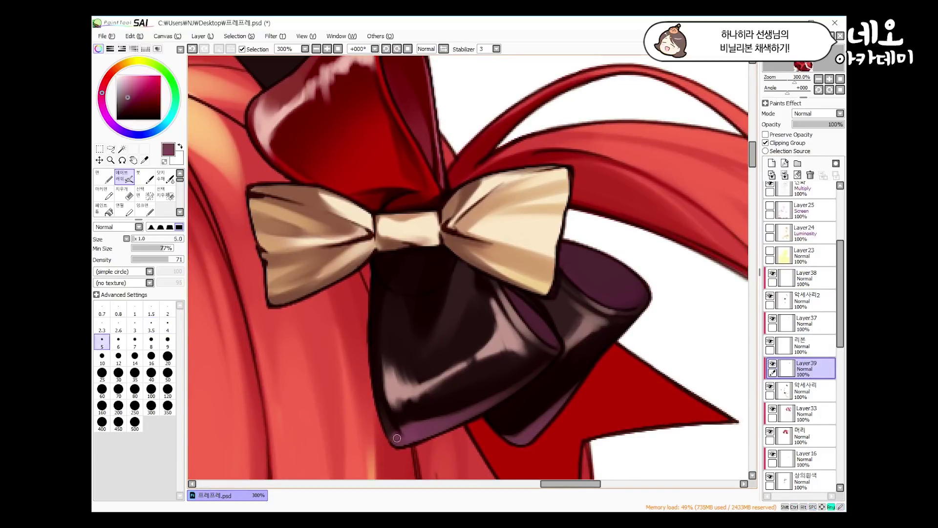
{"action": "left_click", "coordinate": [430, 371], "text": "alt"}
{"action": "key", "text": "bracketright"}
{"action": "key", "text": "bracketright"}
{"action": "key", "text": "bracketright"}
{"action": "left_click", "coordinate": [451, 275], "text": "alt"}
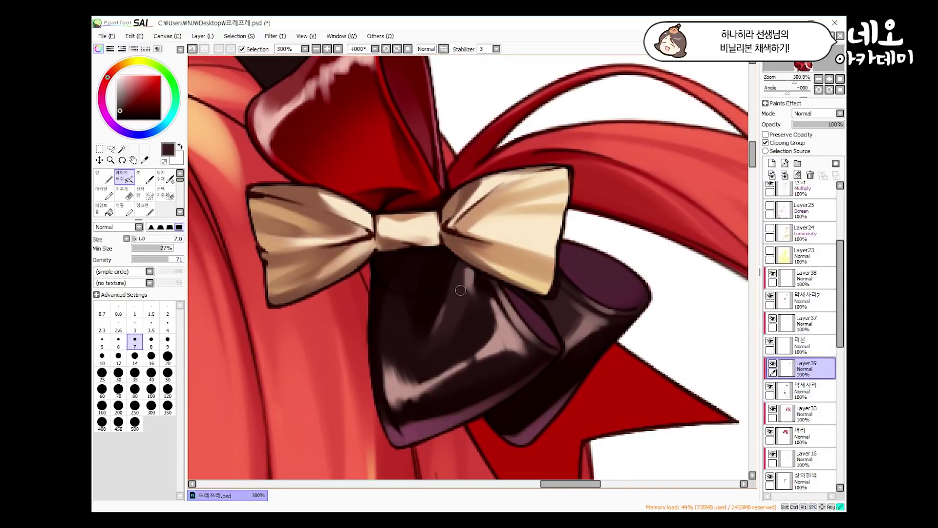
- Darken the front black loop beneath the bow's wing with near-black, using brush size 6
{"action": "scroll", "coordinate": [457, 269], "scroll_direction": "down", "scroll_amount": 2}
{"action": "key", "text": "bracketright"}
{"action": "key", "text": "bracketright"}
{"action": "key", "text": "bracketleft"}
{"action": "key", "text": "bracketleft"}
{"action": "key", "text": "bracketleft"}
{"action": "left_click", "coordinate": [473, 259], "text": "alt"}
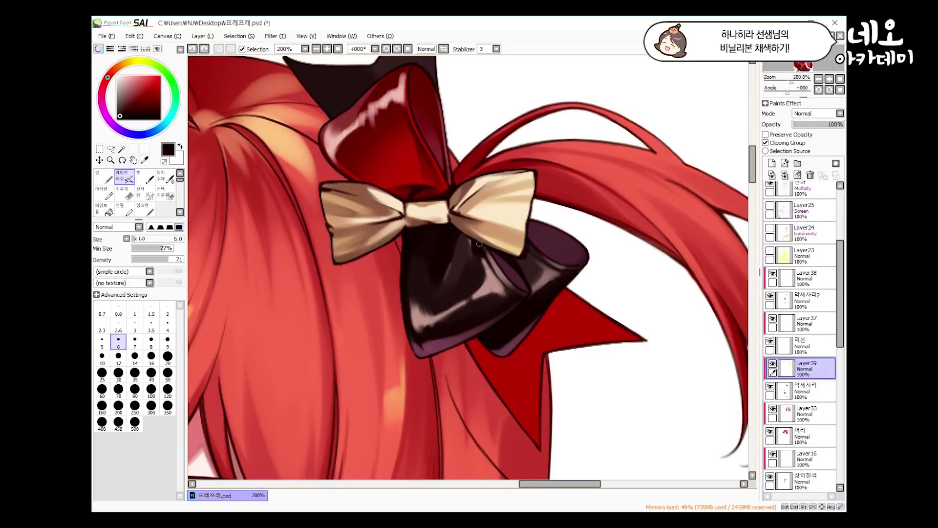
{"action": "key", "text": "bracketright"}
{"action": "key", "text": "bracketright"}
{"action": "key", "text": "bracketright"}
{"action": "key", "text": "bracketright"}
- Paint thin near-black creases on the front black loop below the knot, using brush sizes 4 and 3
{"action": "left_click", "coordinate": [442, 254], "text": "alt"}
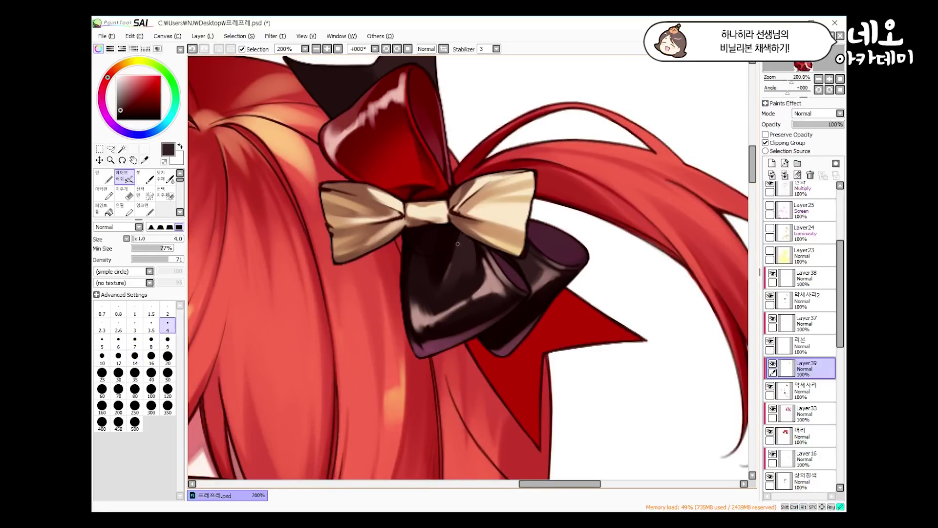
{"action": "key", "text": "bracketleft"}
{"action": "key", "text": "bracketleft"}
{"action": "key", "text": "bracketleft"}
{"action": "key", "text": "bracketleft"}
{"action": "key", "text": "bracketleft"}
{"action": "key", "text": "bracketleft"}
{"action": "key", "text": "bracketleft"}
{"action": "key", "text": "bracketleft"}
{"action": "key", "text": "bracketleft"}
{"action": "key", "text": "bracketleft"}
{"action": "key", "text": "bracketleft"}
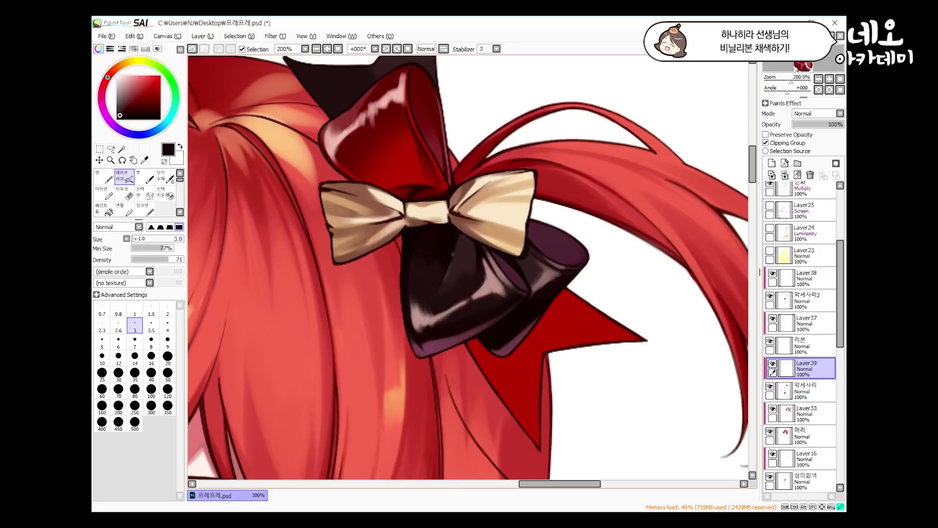
- Touch up the front black loop's lower corner with sampled dark purple and near-black, using brush sizes 6 to 14
{"action": "left_click", "coordinate": [402, 274], "text": "alt"}
{"action": "key", "text": "bracketleft"}
{"action": "key", "text": "bracketleft"}
{"action": "key", "text": "bracketleft"}
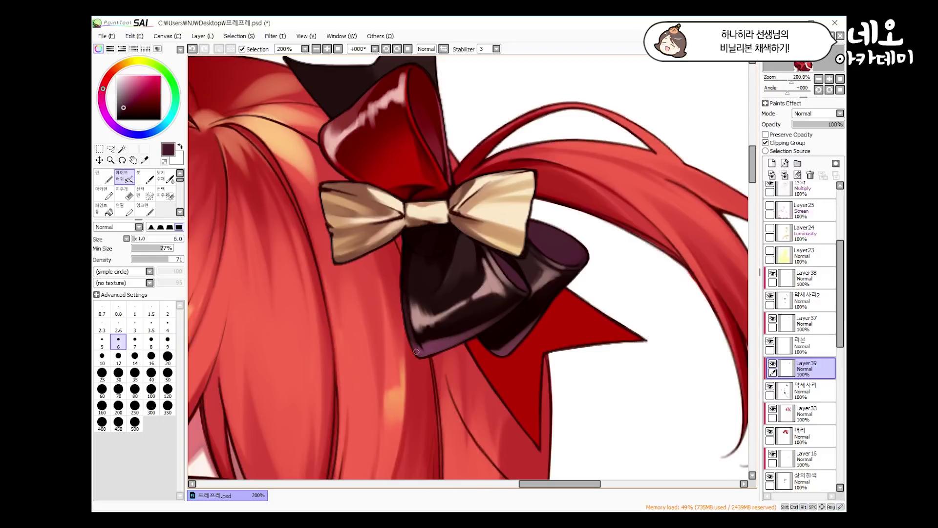
{"action": "scroll", "coordinate": [443, 276], "scroll_direction": "down", "scroll_amount": 2}
{"action": "scroll", "coordinate": [427, 266], "scroll_direction": "up", "scroll_amount": 1}
{"action": "key", "text": "bracketright"}
{"action": "key", "text": "bracketright"}
{"action": "key", "text": "bracketright"}
{"action": "key", "text": "bracketright"}
{"action": "key", "text": "bracketright"}
{"action": "key", "text": "bracketright"}
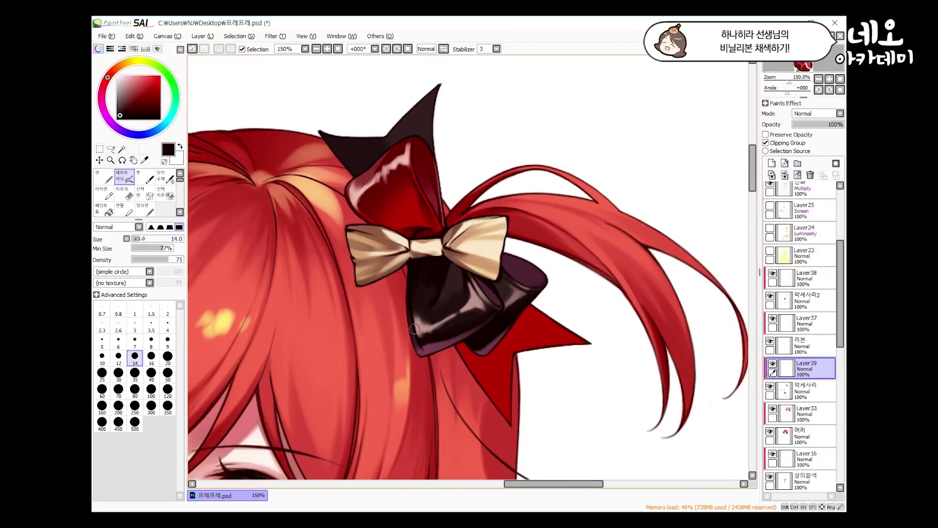
- Add a soft pinkish-red highlight to the middle of the red loop on Layer38 with brush size 16
{"action": "left_click_drag", "start_coordinate": [570, 111], "coordinate": [589, 136]}
{"action": "left_click", "coordinate": [431, 168], "text": "alt"}
{"action": "key", "text": "bracketleft"}
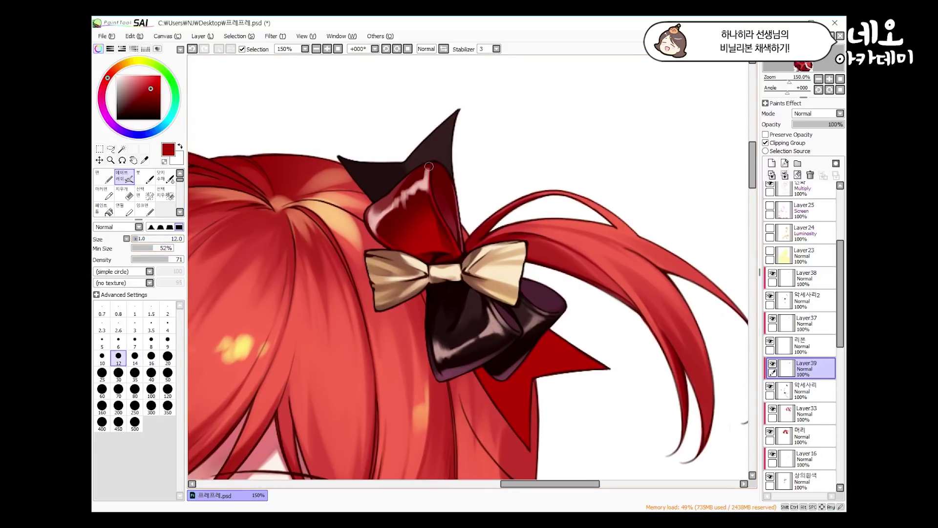
{"action": "left_click", "coordinate": [806, 277]}
{"action": "key", "text": "bracketleft"}
{"action": "left_click", "coordinate": [431, 169], "text": "alt"}
{"action": "key", "text": "bracketright"}
{"action": "key", "text": "bracketright"}
{"action": "key", "text": "bracketright"}
{"action": "key", "text": "bracketright"}
{"action": "key", "text": "ctrl+z"}
{"action": "left_click", "coordinate": [433, 225]}
{"action": "left_click", "coordinate": [435, 226], "text": "alt"}
{"action": "key", "text": "bracketleft"}
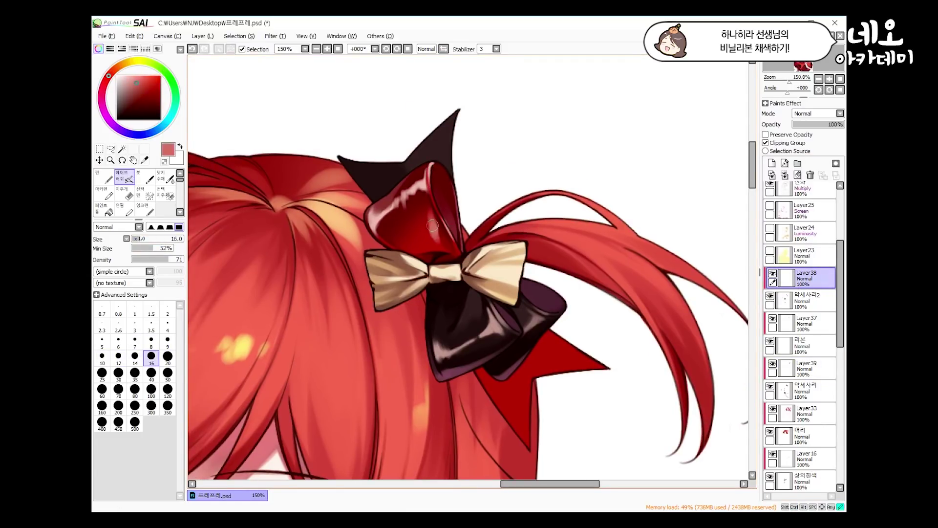
- On Layer39, blend sampled near-black shading into the black loops below the bow's knot, using brush sizes 10 to 20
{"action": "left_click", "coordinate": [806, 367]}
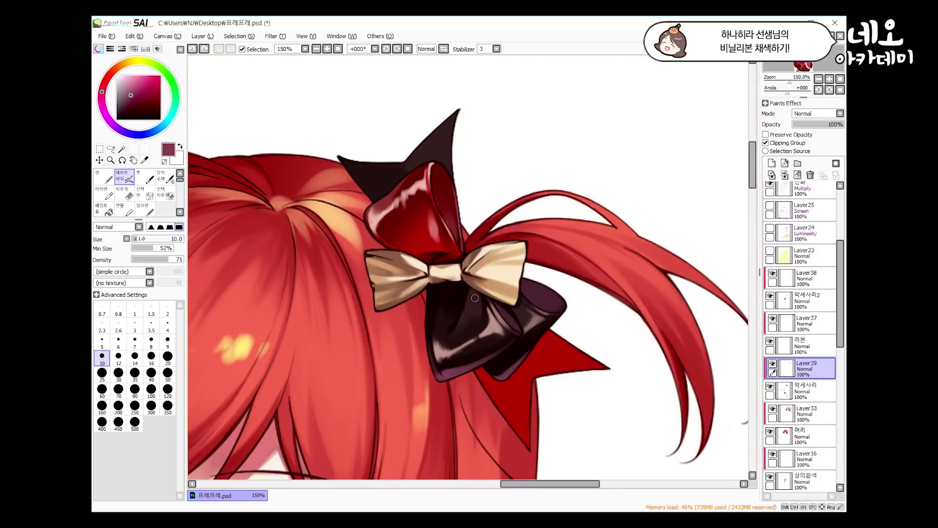
{"action": "scroll", "coordinate": [475, 298], "scroll_direction": "down", "scroll_amount": 3}
{"action": "left_click", "coordinate": [475, 298], "text": "alt"}
{"action": "scroll", "coordinate": [473, 288], "scroll_direction": "up", "scroll_amount": 4}
{"action": "key", "text": "bracketright"}
{"action": "key", "text": "bracketright"}
{"action": "key", "text": "bracketright"}
{"action": "key", "text": "bracketright"}
{"action": "key", "text": "bracketright"}
{"action": "key", "text": "bracketleft"}
{"action": "key", "text": "bracketright"}
{"action": "key", "text": "bracketright"}
{"action": "key", "text": "bracketright"}
{"action": "key", "text": "bracketright"}
{"action": "key", "text": "bracketleft"}
{"action": "key", "text": "bracketleft"}
{"action": "key", "text": "bracketleft"}
{"action": "key", "text": "bracketleft"}
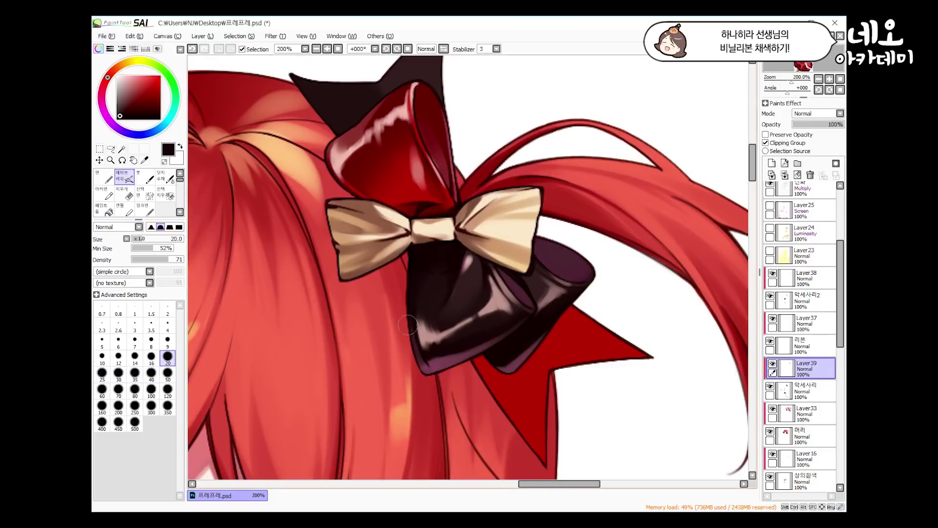
- Smooth the middle of the front black loop with sampled dark tones, using brush sizes 16 down to 10
{"action": "key", "text": "bracketright"}
{"action": "key", "text": "bracketright"}
{"action": "left_click", "coordinate": [457, 265], "text": "alt"}
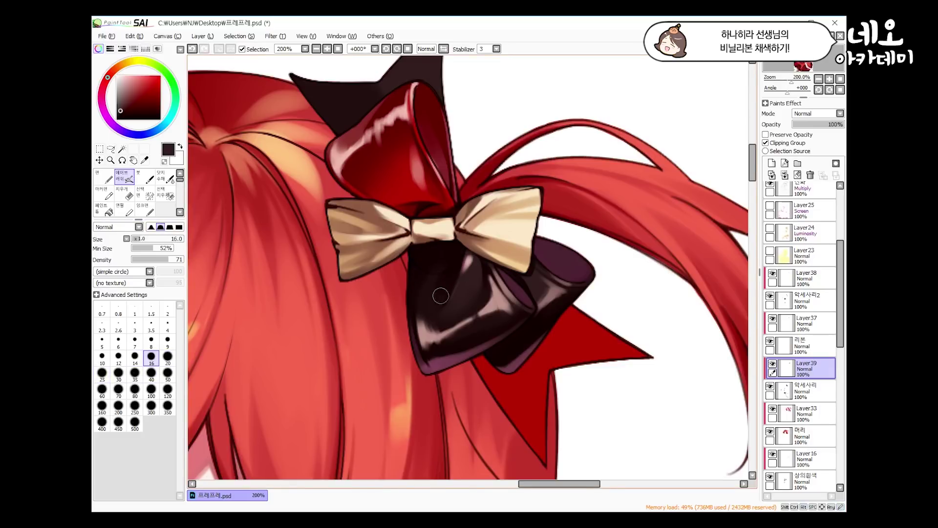
{"action": "left_click", "coordinate": [441, 289], "text": "alt"}
{"action": "key", "text": "bracketleft"}
{"action": "key", "text": "bracketleft"}
{"action": "key", "text": "bracketleft"}
{"action": "key", "text": "bracketleft"}
{"action": "key", "text": "bracketleft"}
{"action": "key", "text": "bracketleft"}
{"action": "left_click", "coordinate": [447, 293], "text": "alt"}
- Touch up the front black loop with sampled dark purple, using brush size 7
{"action": "scroll", "coordinate": [455, 247], "scroll_direction": "down", "scroll_amount": 2}
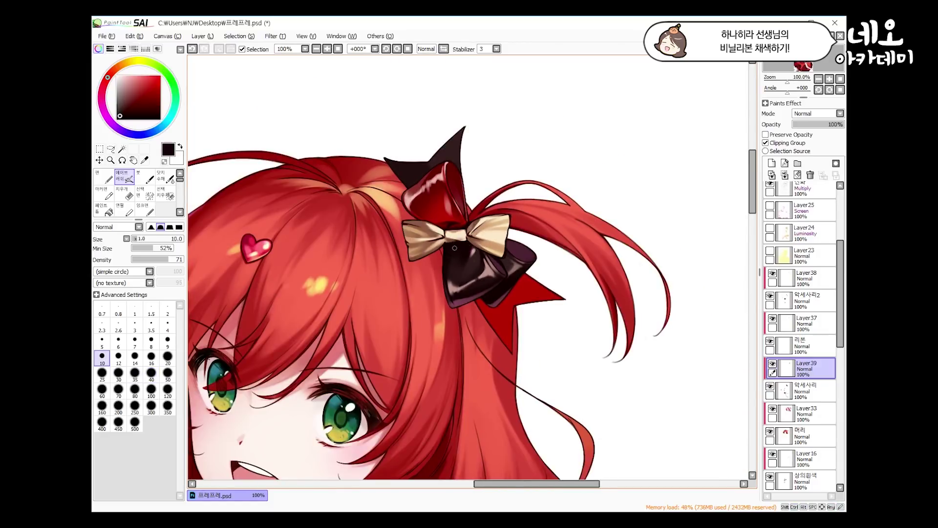
{"action": "left_click", "coordinate": [455, 248], "text": "alt"}
{"action": "scroll", "coordinate": [454, 248], "scroll_direction": "up", "scroll_amount": 2}
{"action": "key", "text": "bracketleft"}
{"action": "key", "text": "bracketleft"}
{"action": "key", "text": "bracketleft"}
{"action": "scroll", "coordinate": [426, 320], "scroll_direction": "down", "scroll_amount": 2}
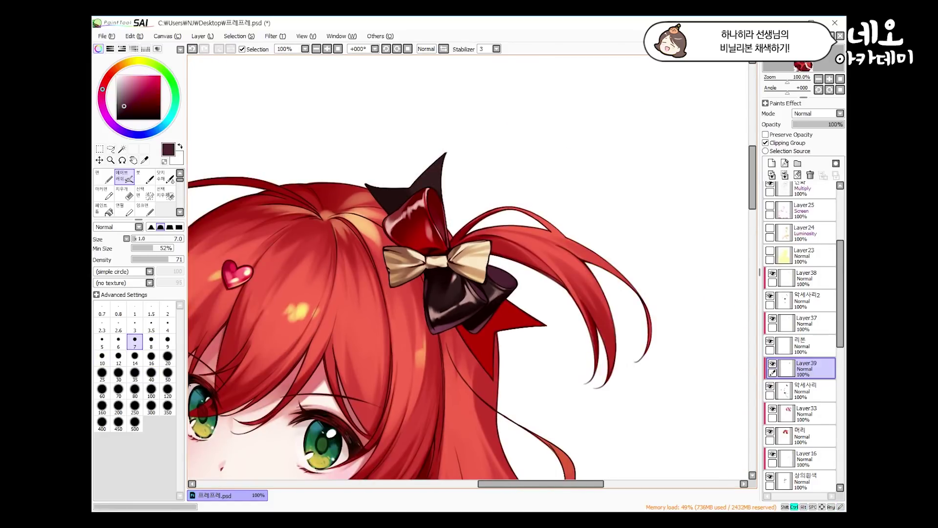
- Save the file and merge the clipped layers Layer37, Layer38 and Layer39 into their base ribbon and accessory layers
{"action": "key", "text": "ctrl+s"}
{"action": "key", "text": "ctrl+z"}
{"action": "key", "text": "ctrl+z"}
{"action": "key", "text": "ctrl+z"}
{"action": "key", "text": "ctrl+z"}
{"action": "key", "text": "ctrl+z"}
{"action": "key", "text": "ctrl+z"}
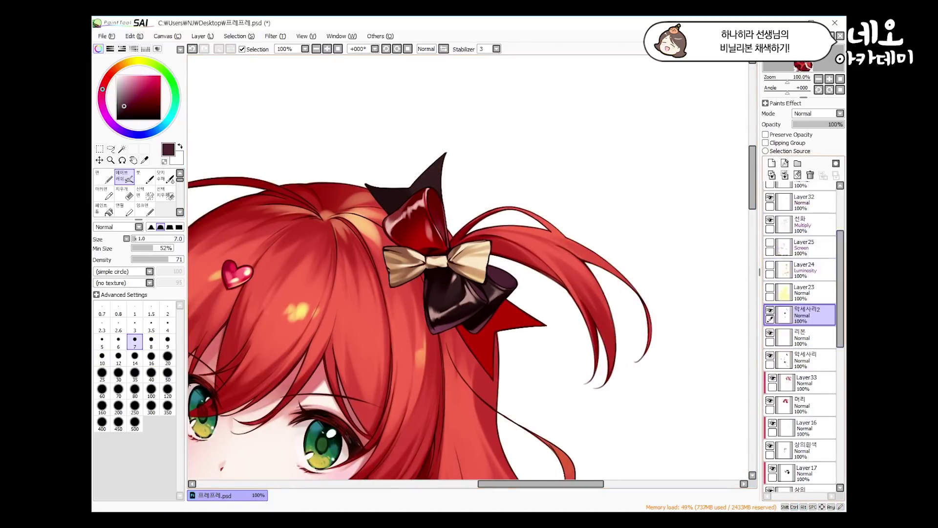
- Add a Luminosity layer above 악세사리2 and airbrush an orange glow over the cream bow and black loops with brush size 300
{"action": "key", "text": "bracketright"}
{"action": "key", "text": "bracketright"}
{"action": "key", "text": "bracketright"}
{"action": "key", "text": "bracketright"}
{"action": "key", "text": "bracketright"}
{"action": "key", "text": "bracketright"}
{"action": "key", "text": "bracketright"}
{"action": "key", "text": "bracketright"}
{"action": "key", "text": "bracketright"}
{"action": "key", "text": "bracketright"}
{"action": "key", "text": "bracketright"}
{"action": "key", "text": "bracketright"}
{"action": "key", "text": "bracketright"}
{"action": "key", "text": "bracketright"}
{"action": "key", "text": "bracketright"}
{"action": "key", "text": "bracketright"}
{"action": "key", "text": "bracketright"}
{"action": "key", "text": "bracketright"}
{"action": "key", "text": "bracketright"}
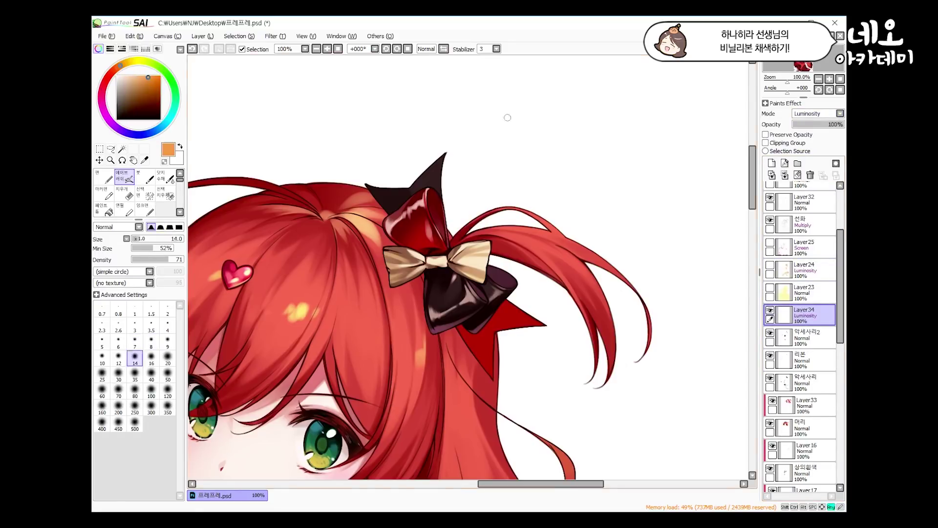
{"action": "left_click", "coordinate": [492, 264]}
{"action": "left_click", "coordinate": [493, 262]}
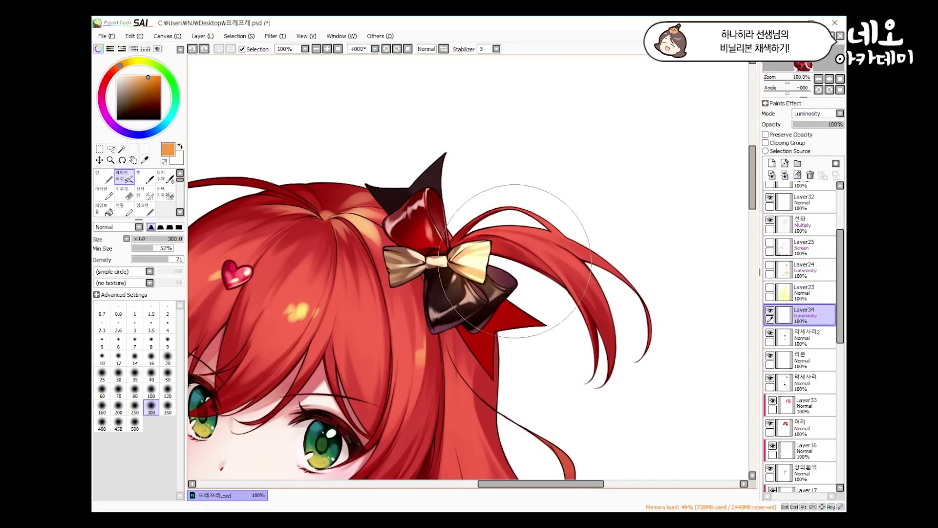
- Erase excess glow around the bow with eraser size 30 and set the Luminosity layer's opacity to 80%
{"action": "key", "text": "e"}
{"action": "mouse_move", "coordinate": [511, 253]}
{"action": "left_mouse_down"}
{"action": "mouse_move", "coordinate": [460, 233]}
{"action": "mouse_move", "coordinate": [489, 239]}
{"action": "left_mouse_up"}
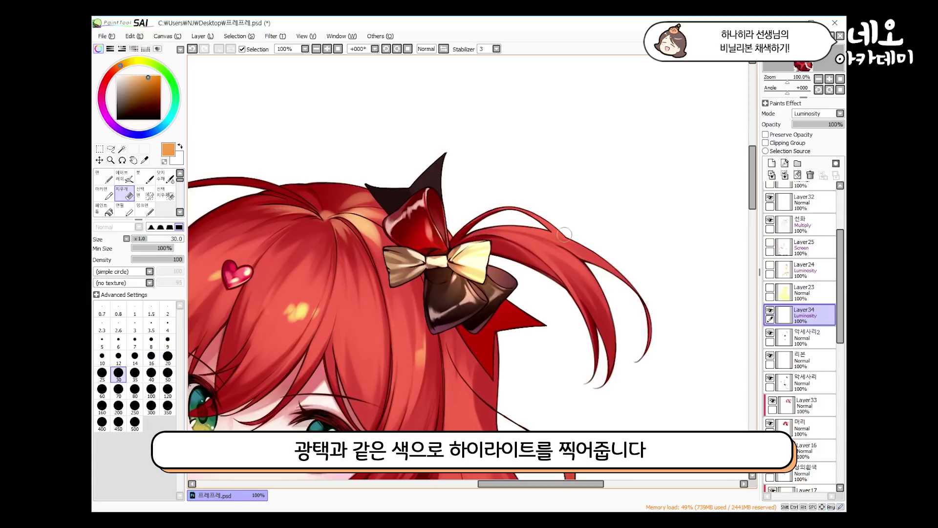
{"action": "key", "text": "v"}
{"action": "left_click_drag", "start_coordinate": [844, 124], "coordinate": [834, 125]}
- Paint sampled pale-yellow highlights along the thick rim of the red loop, using brush size 16
{"action": "left_click", "coordinate": [467, 249], "text": "alt"}
{"action": "key", "text": "bracketleft"}
{"action": "key", "text": "bracketleft"}
{"action": "key", "text": "bracketleft"}
{"action": "key", "text": "bracketleft"}
{"action": "key", "text": "bracketleft"}
{"action": "key", "text": "bracketleft"}
{"action": "key", "text": "bracketleft"}
{"action": "key", "text": "bracketleft"}
{"action": "key", "text": "bracketleft"}
{"action": "key", "text": "bracketleft"}
{"action": "key", "text": "bracketleft"}
{"action": "key", "text": "bracketleft"}
{"action": "key", "text": "bracketleft"}
{"action": "key", "text": "bracketleft"}
{"action": "key", "text": "bracketleft"}
{"action": "key", "text": "bracketleft"}
{"action": "key", "text": "bracketleft"}
{"action": "key", "text": "bracketleft"}
{"action": "key", "text": "bracketleft"}
{"action": "key", "text": "bracketleft"}
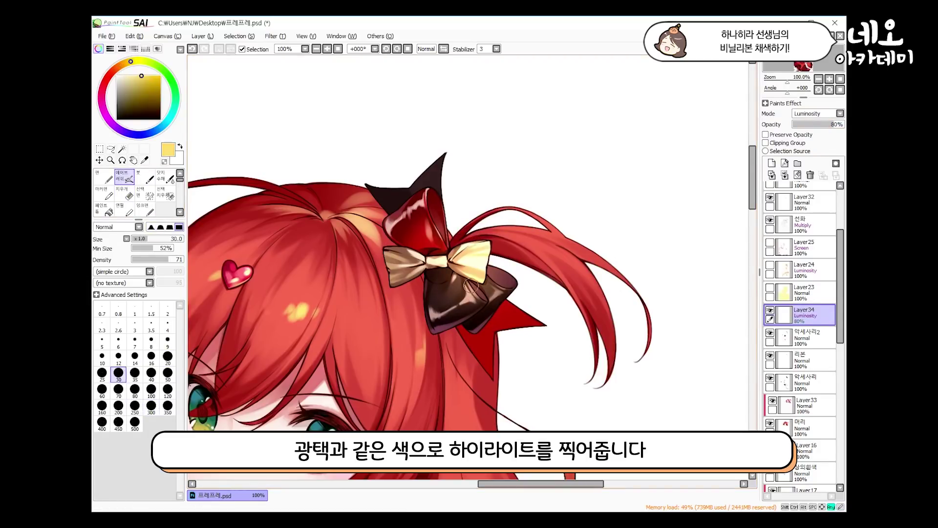
{"action": "key", "text": "bracketright"}
{"action": "key", "text": "bracketright"}
{"action": "key", "text": "bracketright"}
{"action": "key", "text": "bracketright"}
{"action": "key", "text": "bracketright"}
{"action": "key", "text": "bracketright"}
{"action": "key", "text": "bracketright"}
{"action": "key", "text": "bracketright"}
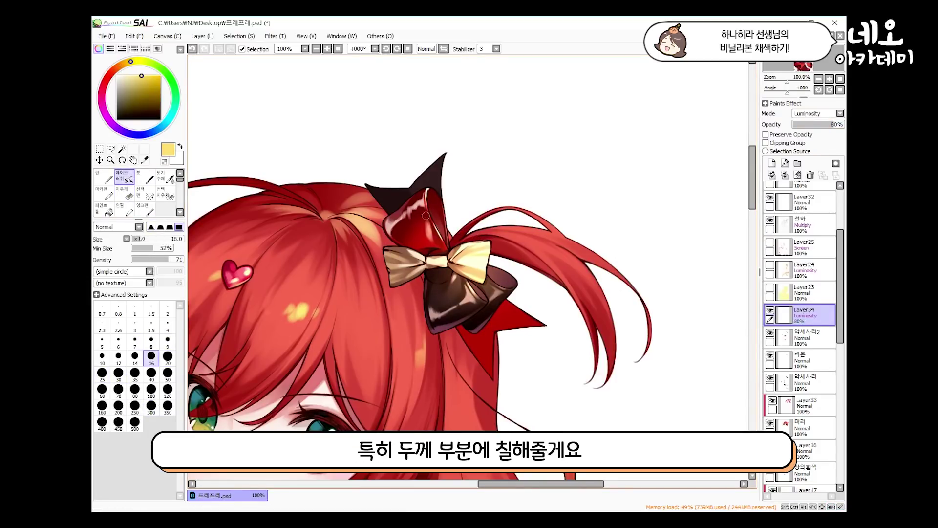
- Add an orange glow to the red loop's rim and the bow, using brush size 10 and a soft brush of size 35
{"action": "key", "text": "bracketright"}
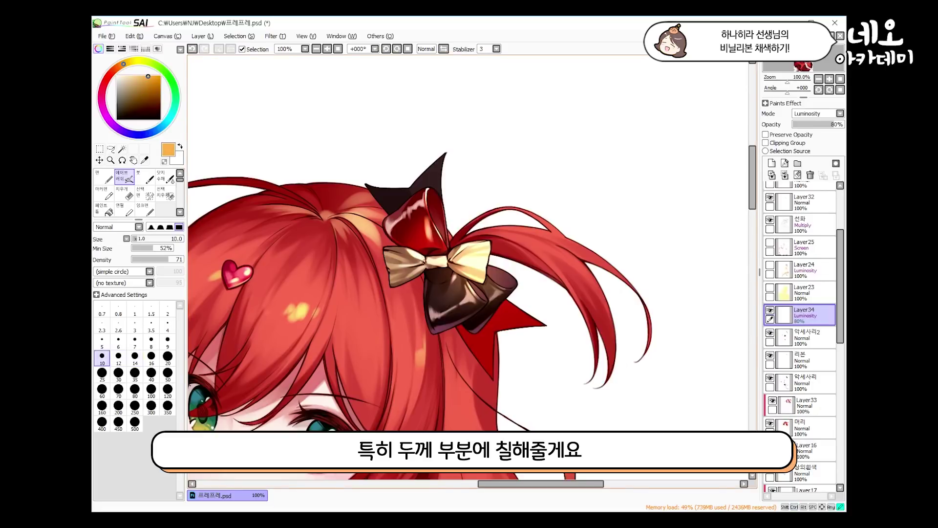
{"action": "key", "text": "bracketright"}
{"action": "key", "text": "bracketright"}
{"action": "key", "text": "bracketright"}
{"action": "key", "text": "bracketright"}
{"action": "key", "text": "bracketright"}
{"action": "key", "text": "bracketright"}
{"action": "key", "text": "bracketright"}
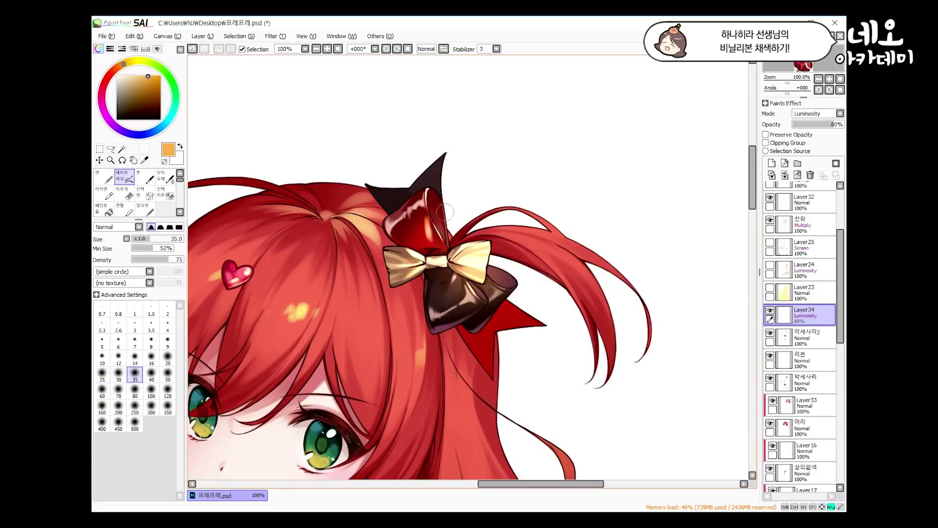
{"action": "key", "text": "bracketleft"}
{"action": "key", "text": "bracketleft"}
{"action": "key", "text": "bracketleft"}
{"action": "key", "text": "bracketleft"}
{"action": "key", "text": "bracketleft"}
{"action": "key", "text": "bracketleft"}
{"action": "key", "text": "bracketleft"}
{"action": "key", "text": "bracketleft"}
{"action": "key", "text": "bracketleft"}
{"action": "key", "text": "ctrl+z"}
- Add a layer clipped to 악세사리2 and paint dark red shading on the red ribbon tails beneath the black loops
{"action": "key", "text": "ctrl+shift+n"}
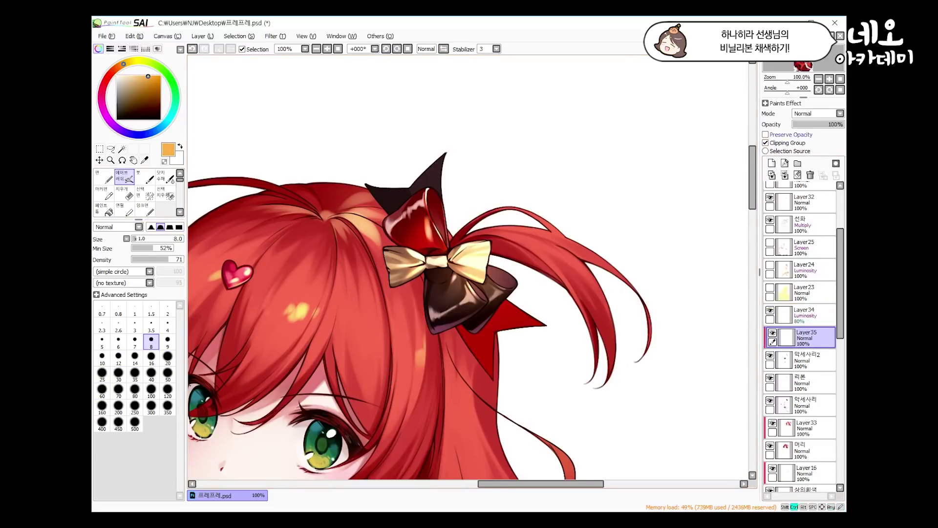
{"action": "scroll", "coordinate": [577, 297], "scroll_direction": "up", "scroll_amount": 1}
{"action": "left_click", "coordinate": [562, 342], "text": "alt"}
{"action": "key", "text": "bracketright"}
{"action": "key", "text": "bracketright"}
{"action": "key", "text": "bracketright"}
{"action": "key", "text": "bracketright"}
{"action": "key", "text": "bracketright"}
{"action": "key", "text": "bracketright"}
{"action": "key", "text": "bracketright"}
{"action": "key", "text": "bracketright"}
{"action": "key", "text": "bracketright"}
{"action": "mouse_move", "coordinate": [461, 342]}
{"action": "left_mouse_down"}
{"action": "mouse_move", "coordinate": [504, 430]}
{"action": "mouse_move", "coordinate": [516, 414]}
{"action": "left_mouse_up"}
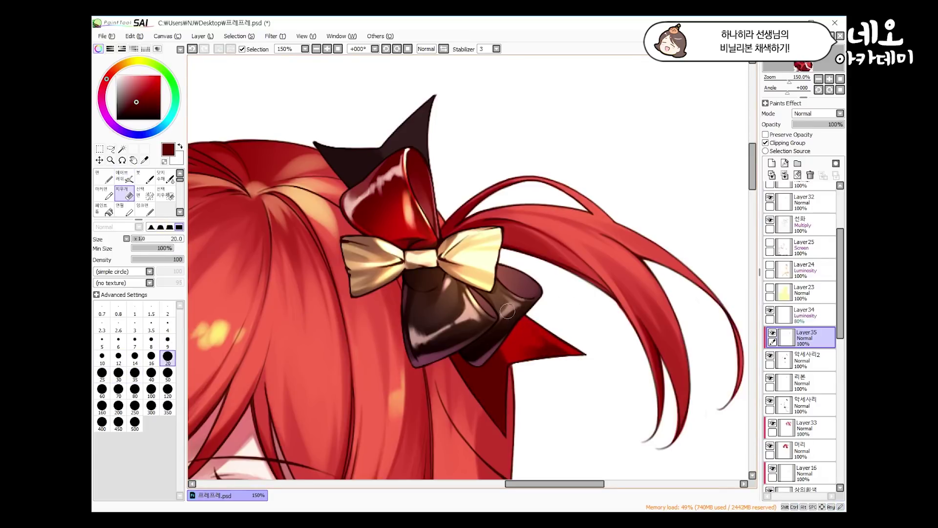
- Trim and soften the red tails' shading with eraser size 20, lowering the eraser density to 48
{"action": "key", "text": "bracketright"}
{"action": "key", "text": "e"}
{"action": "key", "text": "bracketleft"}
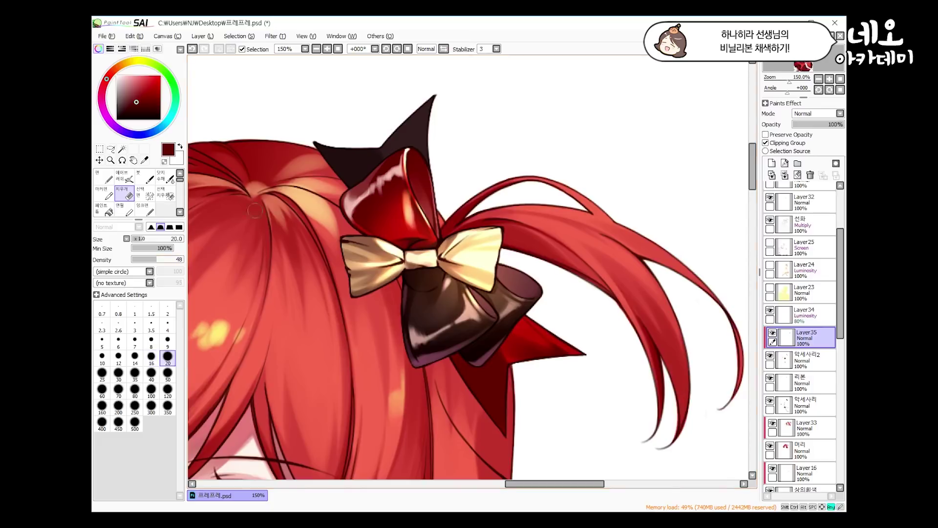
- Refine the red tails' dark red shading with brush sizes 30 and 8, setting minimum size to 77% and density to 87
{"action": "key", "text": "a"}
{"action": "key", "text": "bracketleft"}
{"action": "key", "text": "bracketleft"}
{"action": "key", "text": "bracketleft"}
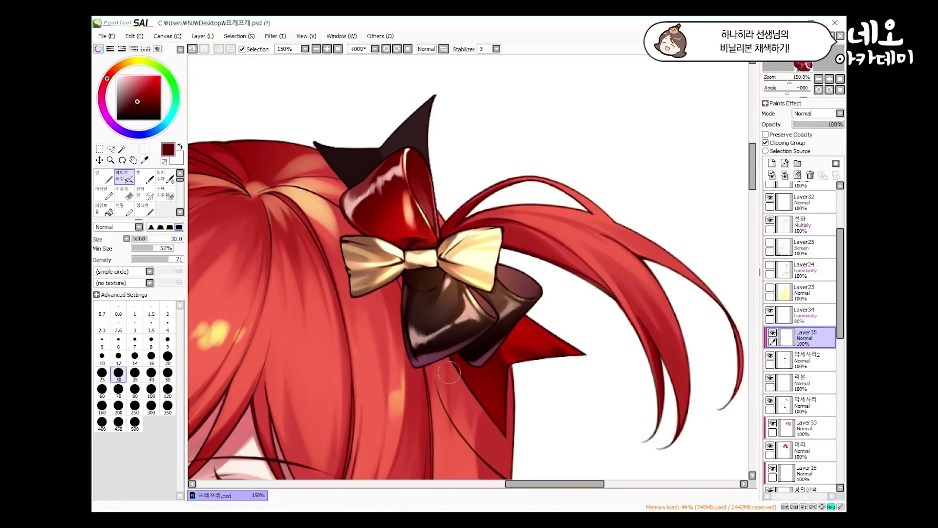
{"action": "key", "text": "bracketright"}
{"action": "key", "text": "bracketright"}
{"action": "key", "text": "bracketright"}
{"action": "key", "text": "bracketright"}
{"action": "key", "text": "bracketright"}
{"action": "key", "text": "bracketright"}
{"action": "key", "text": "bracketright"}
{"action": "key", "text": "bracketright"}
{"action": "key", "text": "bracketright"}
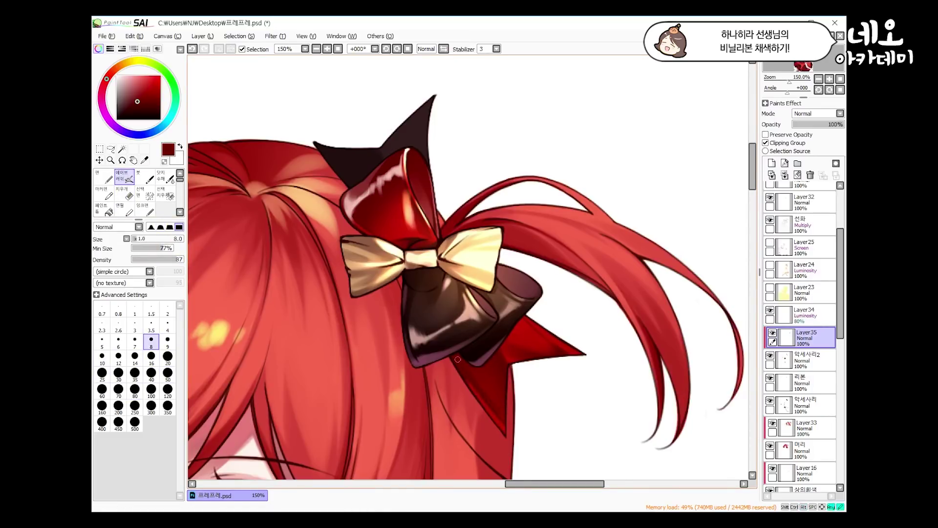
- Deepen the shadow directly under the black loops on the red tails with a darker sampled red, using brush sizes 16 and 12
{"action": "left_click", "coordinate": [446, 357], "text": "alt"}
{"action": "key", "text": "bracketleft"}
{"action": "key", "text": "bracketleft"}
{"action": "key", "text": "bracketleft"}
{"action": "key", "text": "bracketleft"}
{"action": "key", "text": "bracketleft"}
{"action": "key", "text": "bracketleft"}
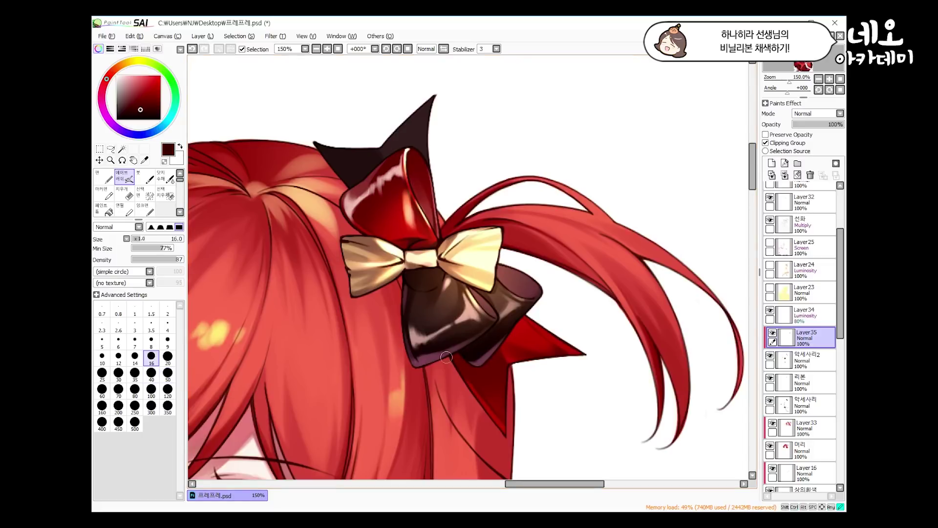
{"action": "key", "text": "bracketleft"}
{"action": "key", "text": "bracketleft"}
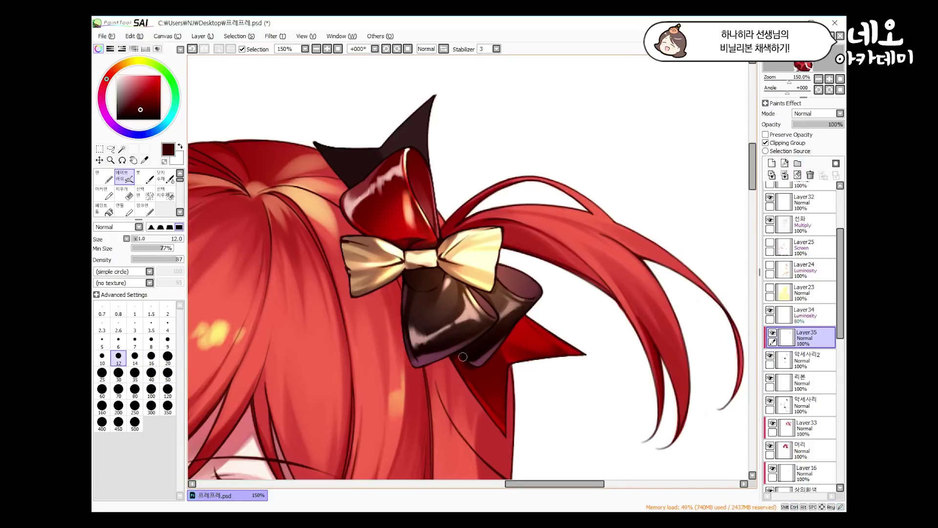
- Paint fine dark creases on the red tails with a smaller brush, and add a layer clipped to 악세사리
{"action": "key", "text": "bracketleft"}
{"action": "key", "text": "bracketleft"}
{"action": "key", "text": "bracketleft"}
{"action": "key", "text": "bracketleft"}
{"action": "key", "text": "bracketleft"}
{"action": "key", "text": "bracketleft"}
{"action": "key", "text": "bracketleft"}
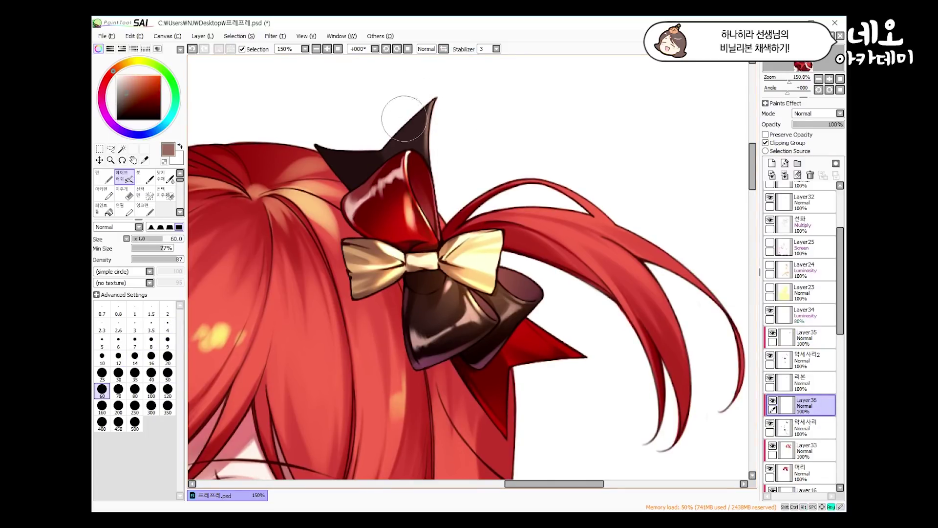
- Paint muted purple reflected light on the black ribbon tails above the red loop at brush size 14, and deepen their darks at size 30
{"action": "left_click", "coordinate": [420, 122], "text": "alt"}
{"action": "key", "text": "bracketright"}
{"action": "key", "text": "bracketright"}
{"action": "key", "text": "bracketright"}
{"action": "key", "text": "bracketleft"}
{"action": "key", "text": "bracketleft"}
{"action": "left_click_drag", "start_coordinate": [348, 189], "coordinate": [319, 148]}
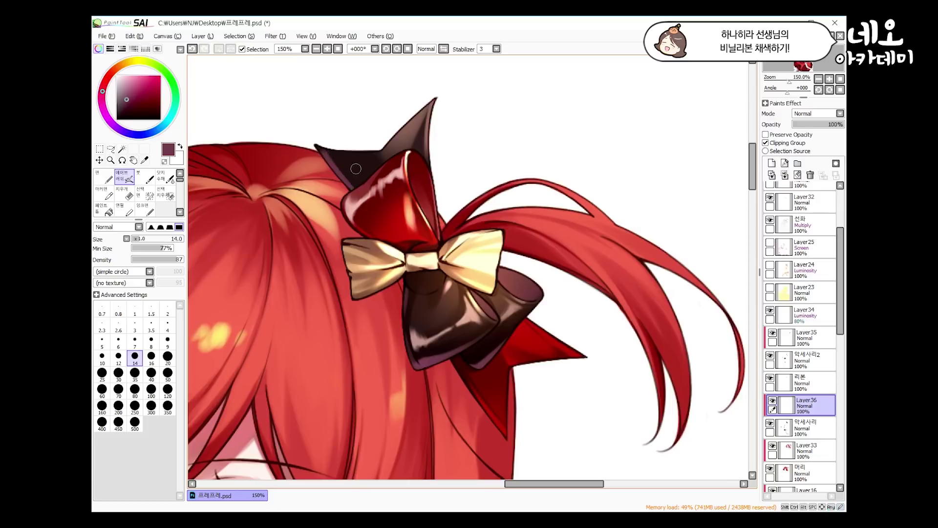
{"action": "key", "text": "bracketright"}
{"action": "key", "text": "bracketright"}
{"action": "key", "text": "bracketright"}
{"action": "key", "text": "bracketright"}
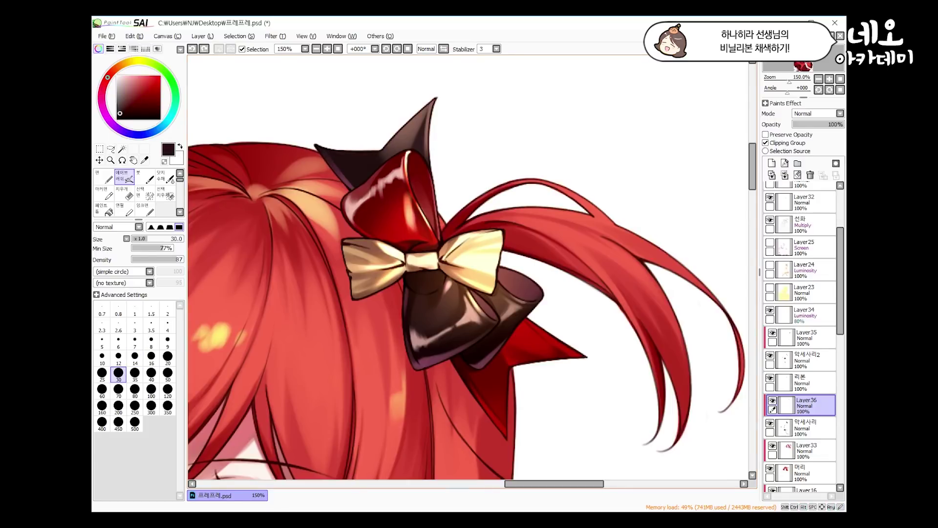
- Paint a thin greyish-brown highlight along the upper edge of the black tail nearest the hair parting, using brush size 9
{"action": "left_click", "coordinate": [329, 147], "text": "alt"}
{"action": "key", "text": "bracketleft"}
{"action": "key", "text": "bracketleft"}
{"action": "key", "text": "bracketleft"}
{"action": "key", "text": "bracketleft"}
{"action": "key", "text": "bracketleft"}
{"action": "key", "text": "bracketleft"}
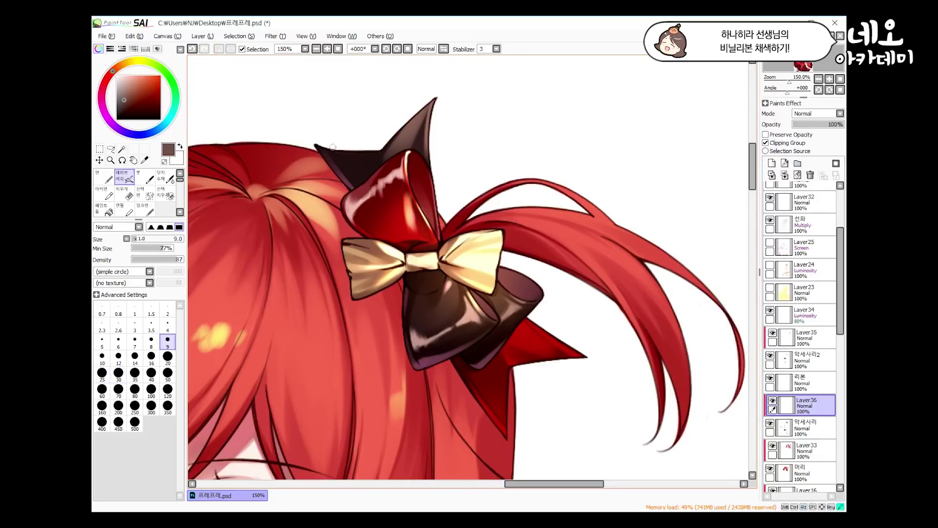
- Refine the light-to-dark transitions on the shorter black tail with tones sampled from the ribbon, varying the brush size
{"action": "left_click", "coordinate": [383, 157], "text": "alt"}
{"action": "left_click", "coordinate": [324, 151], "text": "alt"}
{"action": "key", "text": "bracketright"}
{"action": "key", "text": "bracketright"}
{"action": "key", "text": "bracketright"}
{"action": "key", "text": "bracketright"}
{"action": "key", "text": "bracketright"}
{"action": "key", "text": "bracketright"}
{"action": "key", "text": "bracketright"}
{"action": "key", "text": "bracketright"}
{"action": "key", "text": "bracketright"}
{"action": "key", "text": "bracketleft"}
{"action": "key", "text": "bracketleft"}
{"action": "key", "text": "bracketleft"}
{"action": "key", "text": "bracketleft"}
{"action": "key", "text": "bracketleft"}
{"action": "key", "text": "bracketleft"}
{"action": "key", "text": "bracketleft"}
{"action": "key", "text": "bracketleft"}
{"action": "key", "text": "bracketleft"}
- Refine the tall pointed black tail's shading with a sampled near-black, using brush sizes 10 and 12
{"action": "left_click", "coordinate": [426, 114], "text": "alt"}
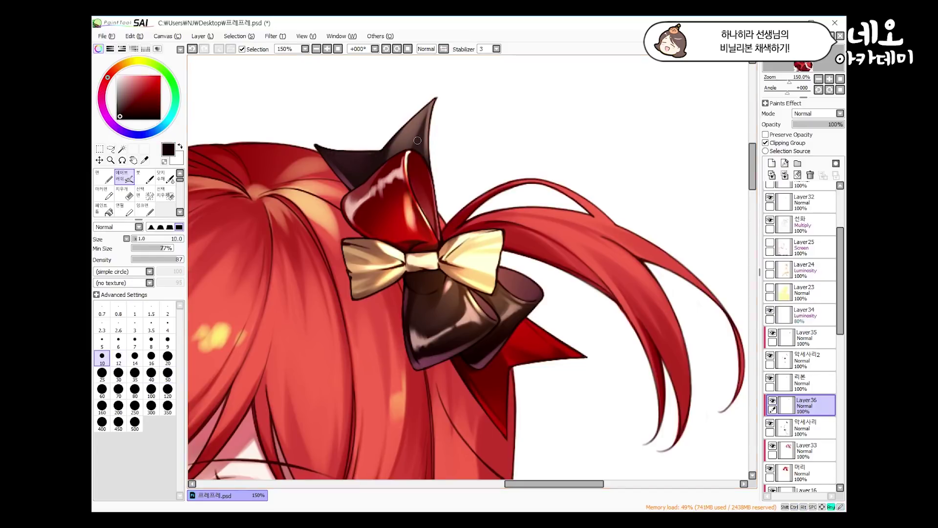
{"action": "key", "text": "bracketright"}
{"action": "key", "text": "bracketright"}
{"action": "key", "text": "bracketright"}
{"action": "key", "text": "bracketright"}
{"action": "key", "text": "bracketright"}
{"action": "key", "text": "bracketright"}
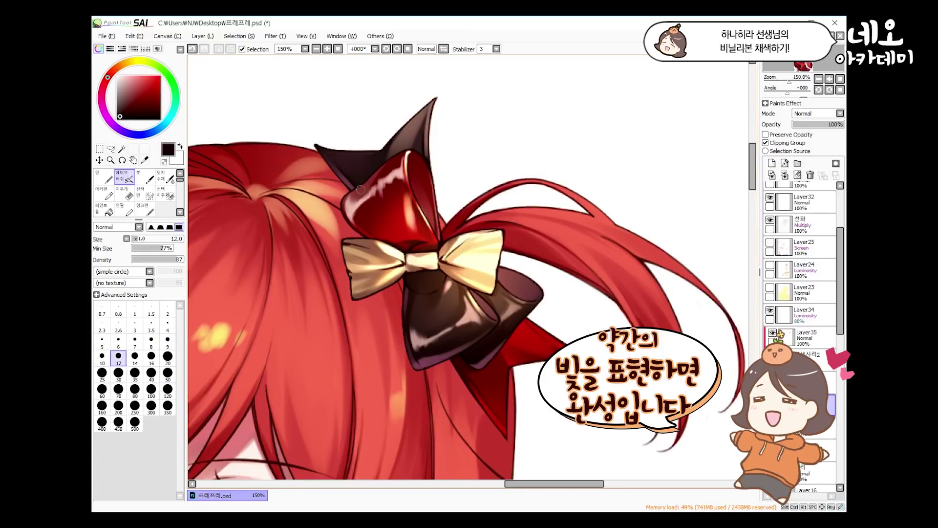
- Paint golden light along the edge of the tall black tail on the Luminosity layer Layer34, using brush size 6
{"action": "left_click", "coordinate": [806, 316]}
{"action": "left_click", "coordinate": [806, 269], "text": "ctrl"}
{"action": "left_click", "coordinate": [807, 316]}
{"action": "key", "text": "bracketleft"}
{"action": "key", "text": "bracketleft"}
{"action": "key", "text": "bracketleft"}
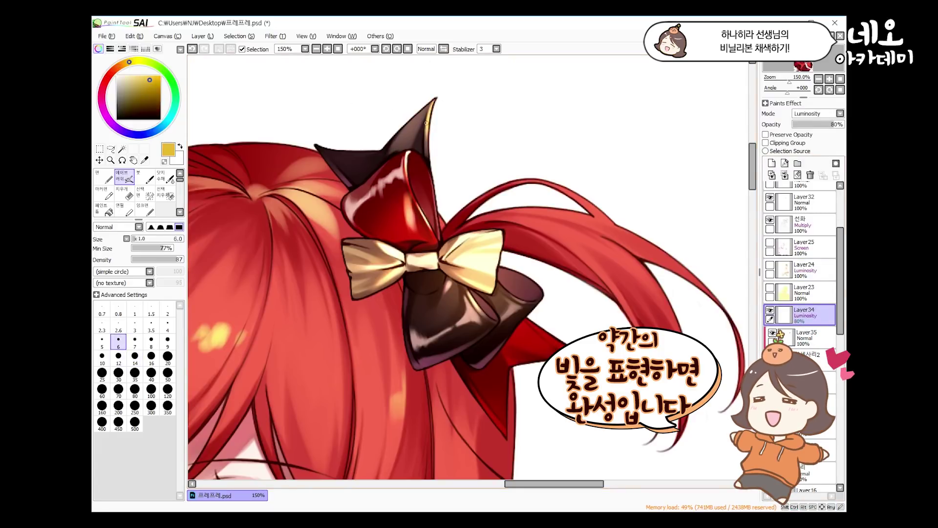